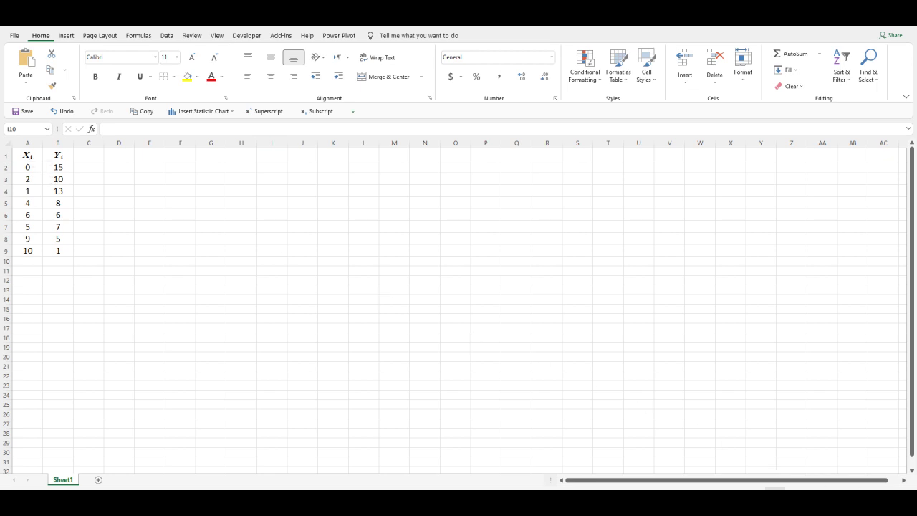
# Merge cells F5:F6 with centred and middle-aligned content, and enter the label "X =" in the merged cell
pyautogui.scroll(1, 459, 308)
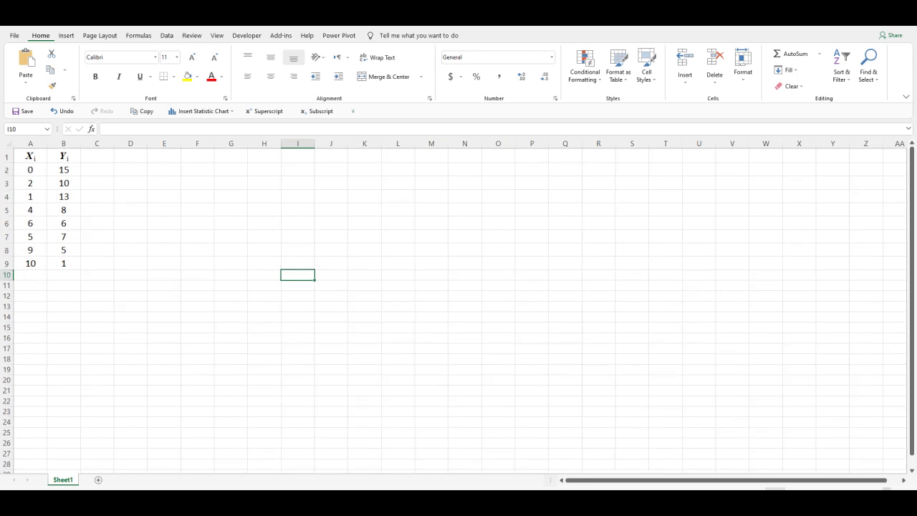
pyautogui.scroll(2, 459, 308)
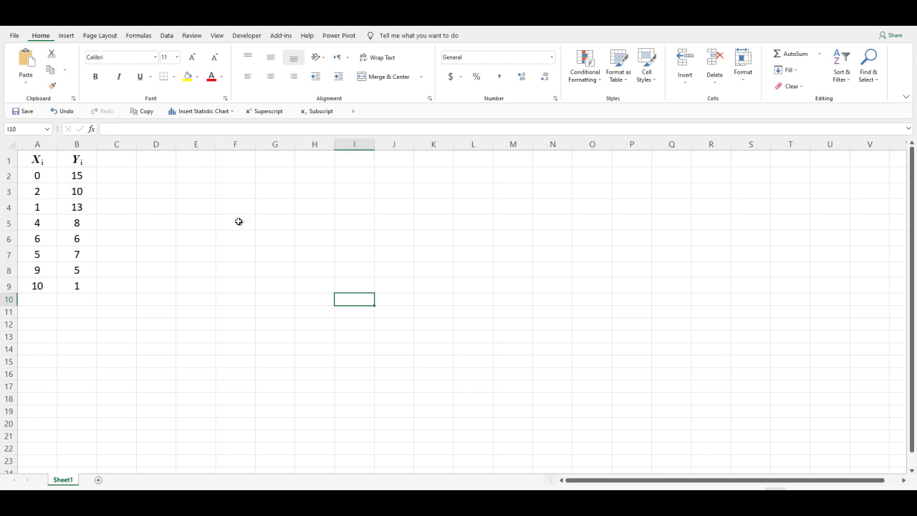
pyautogui.moveTo(239, 223); pyautogui.dragTo(240, 234)
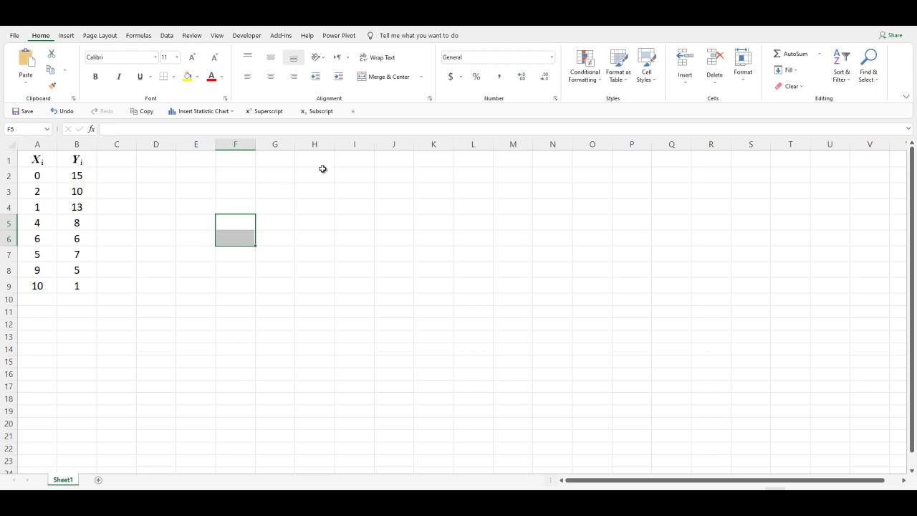
pyautogui.click(387, 77)
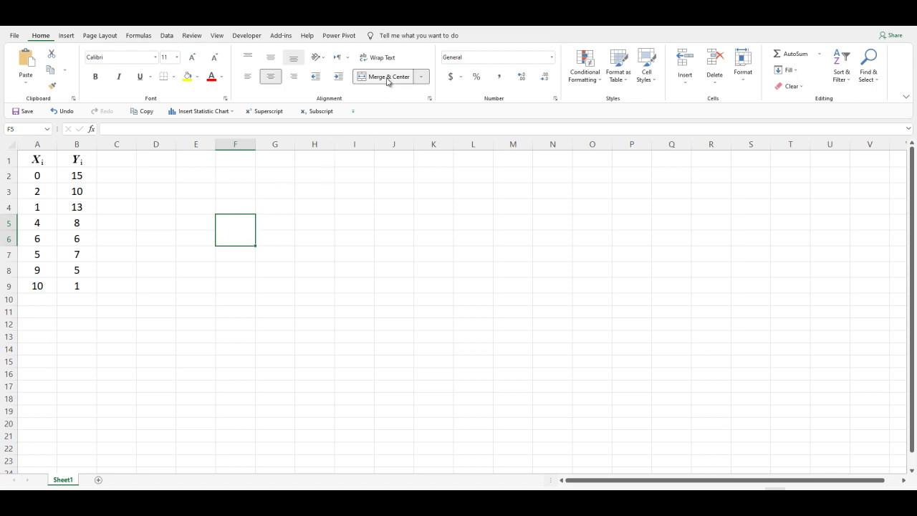
pyautogui.click(270, 62)
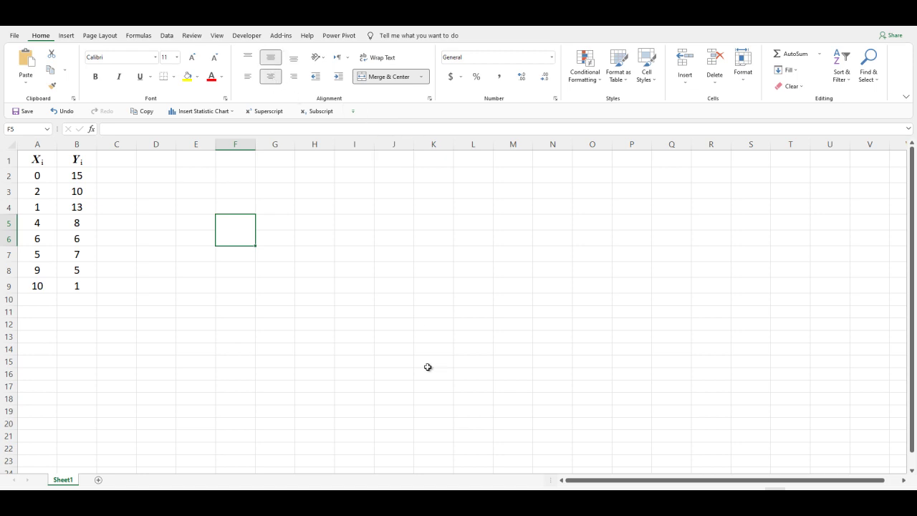
pyautogui.write('x')
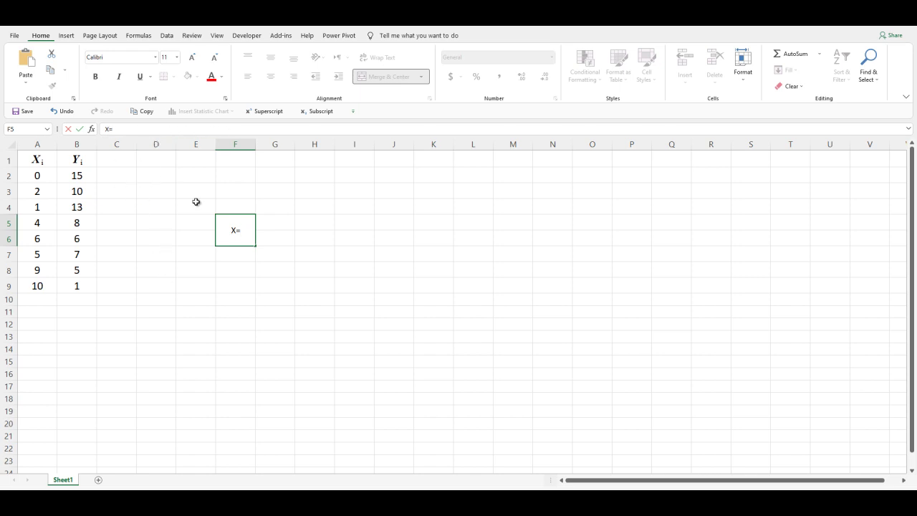
pyautogui.click(184, 263)
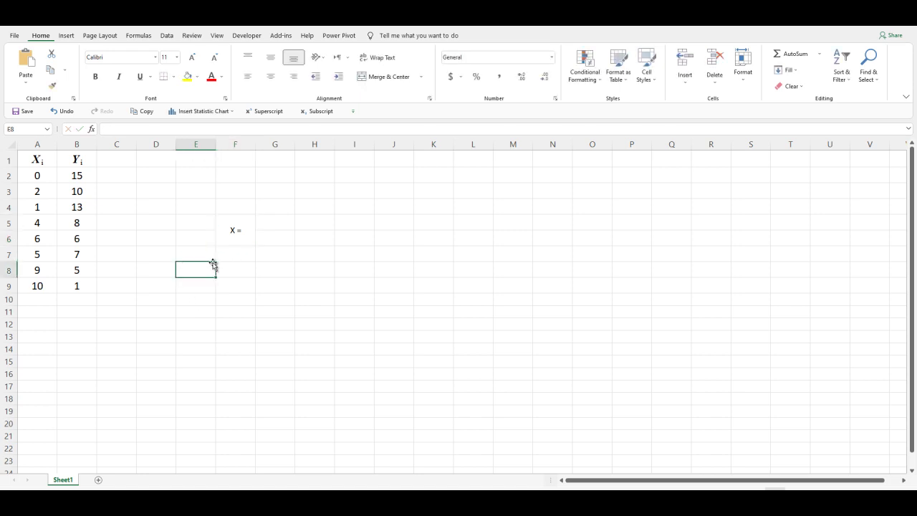
# Format the "X =" label in Times New Roman, italic and bold
pyautogui.click(228, 226)
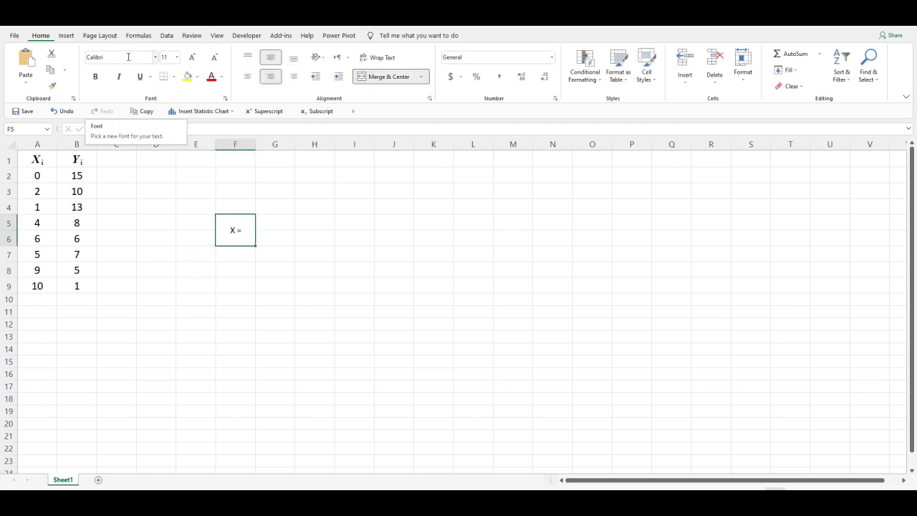
pyautogui.click(128, 57)
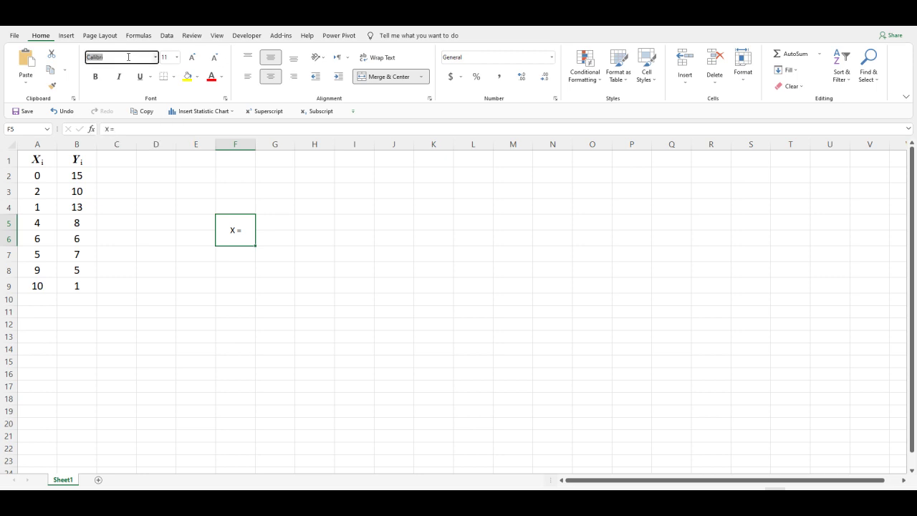
pyautogui.write('Times New Roman')
pyautogui.press('Return')
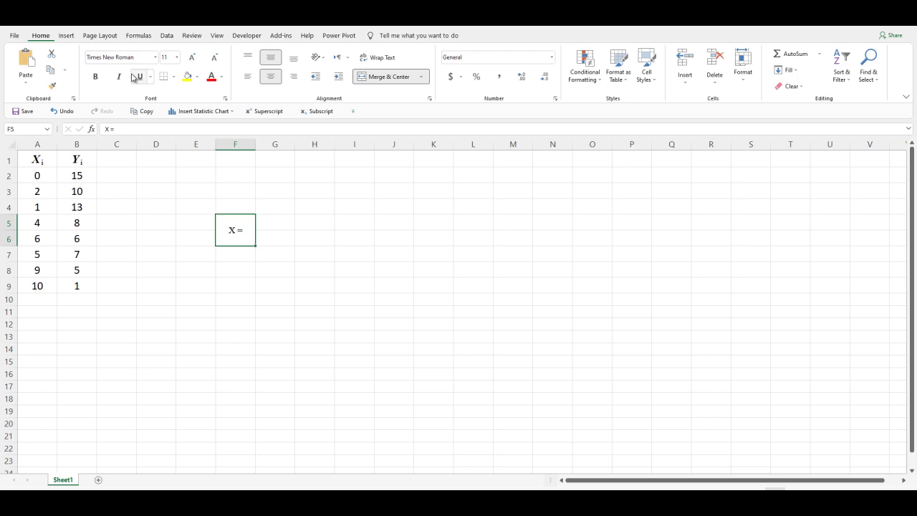
pyautogui.click(119, 76)
pyautogui.click(99, 80)
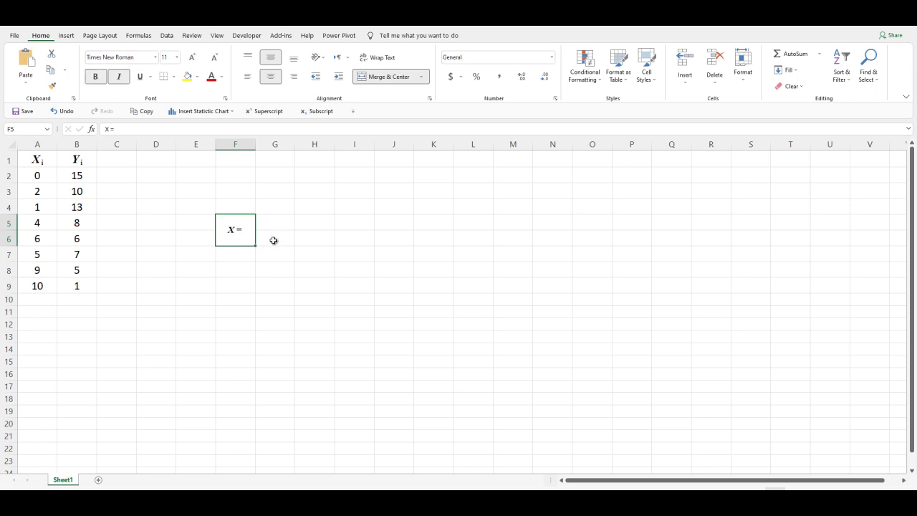
# Enter 1 in G2, centre it horizontally and vertically, and fill it down to G9
pyautogui.click(284, 177)
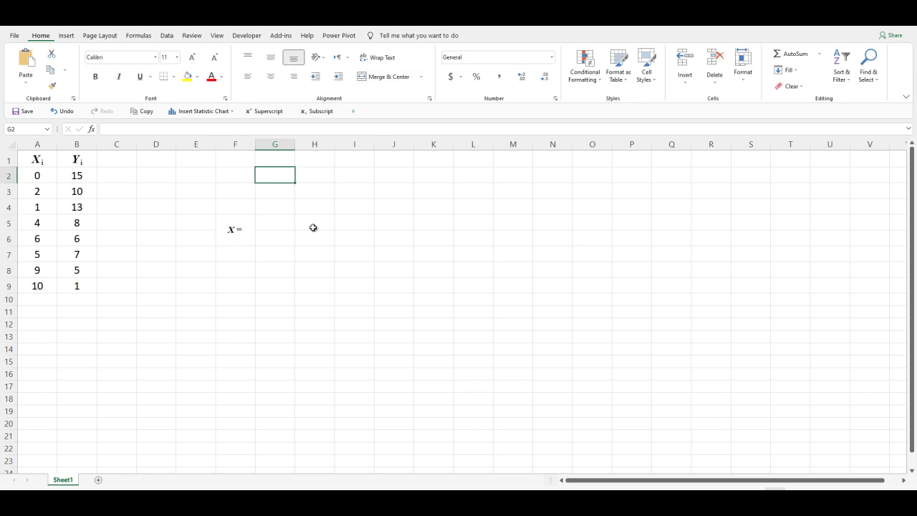
pyautogui.write('1')
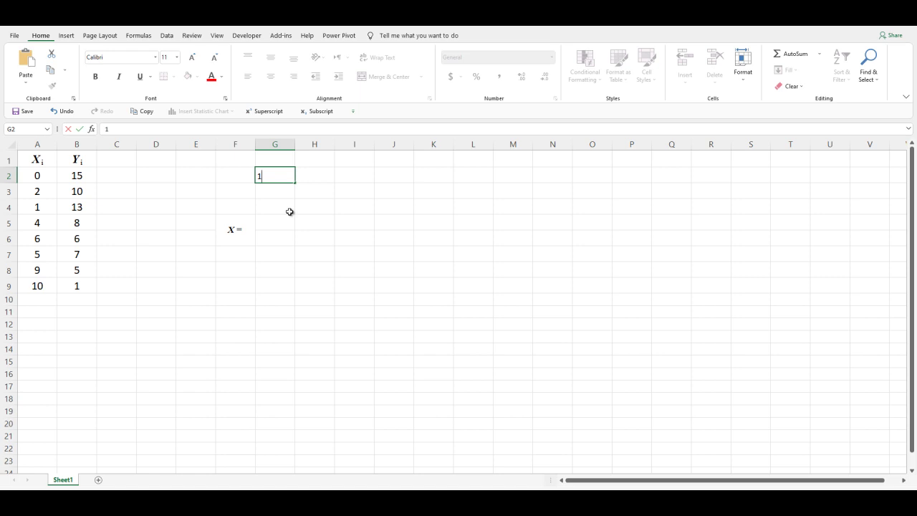
pyautogui.press('Return')
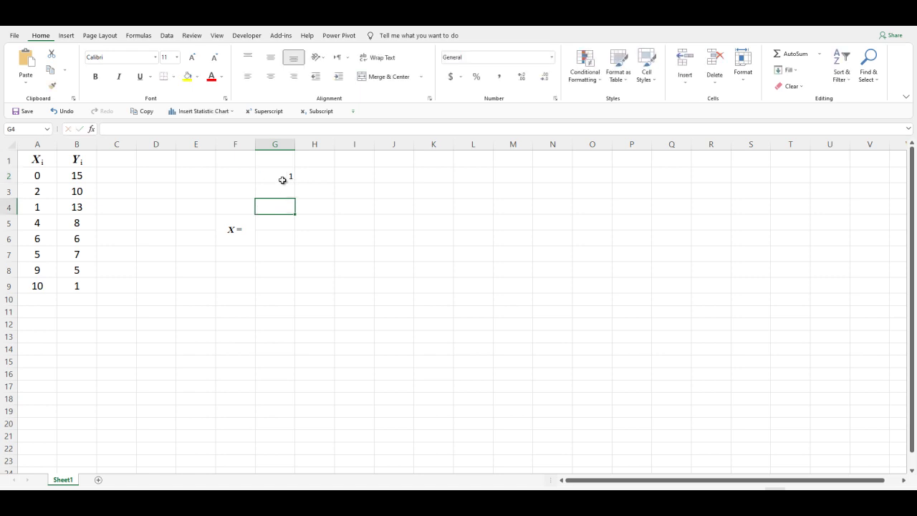
pyautogui.click(282, 178)
pyautogui.click(270, 76)
pyautogui.click(271, 58)
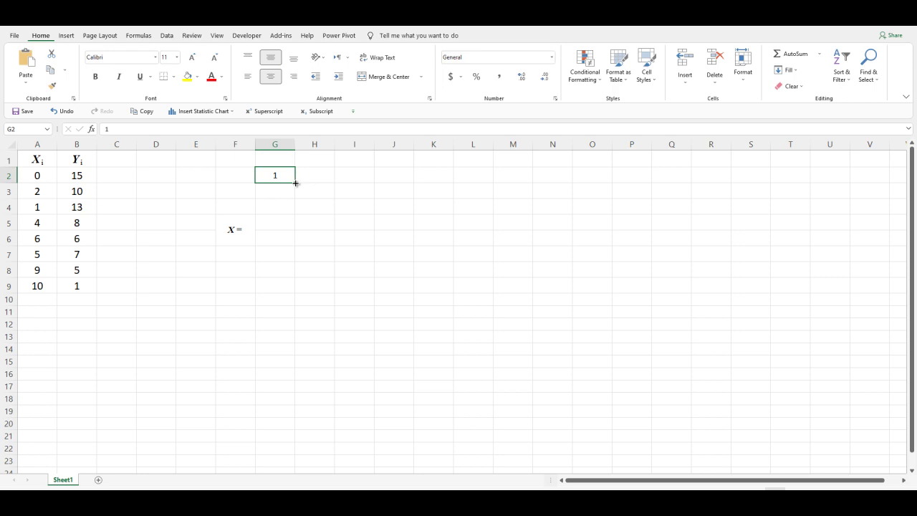
pyautogui.moveTo(294, 184); pyautogui.dragTo(283, 287)
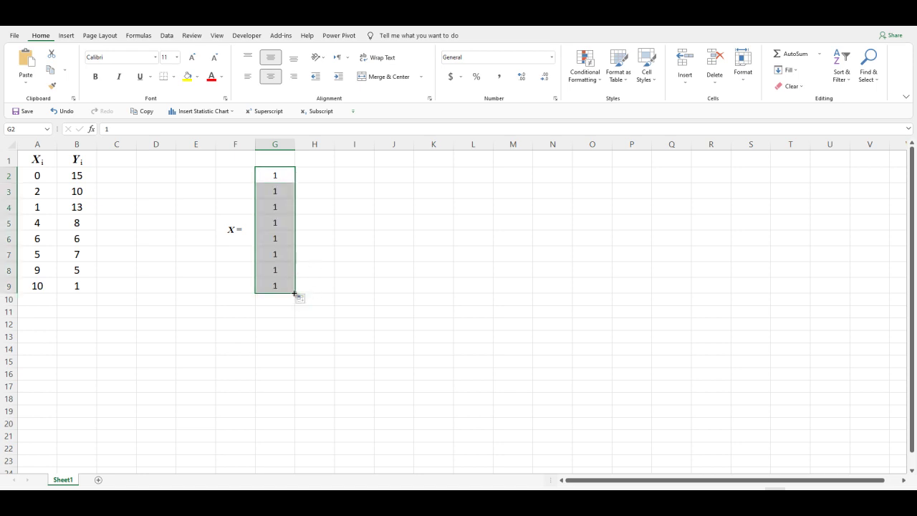
# Copy the X values from A2:A9 into H2:H9, beside the column of ones
pyautogui.moveTo(43, 180); pyautogui.dragTo(38, 227)
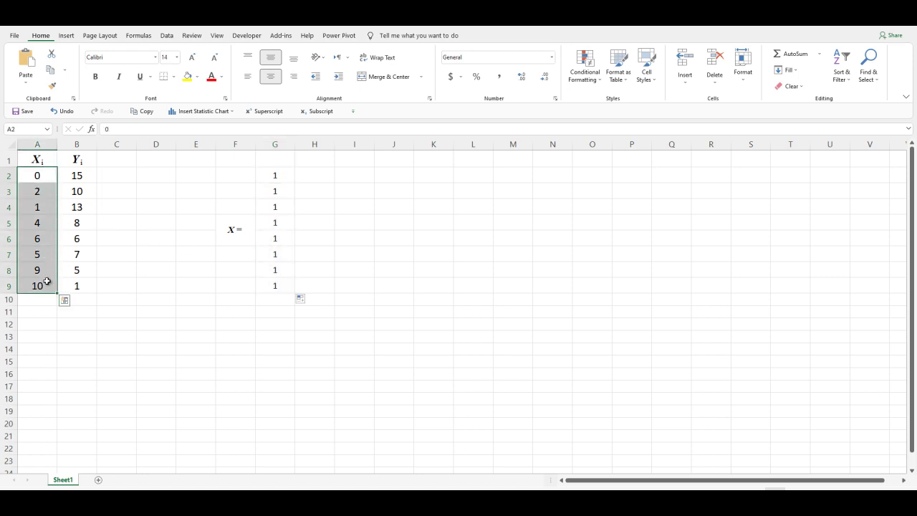
pyautogui.moveTo(315, 177); pyautogui.dragTo(310, 283)
pyautogui.write('0 2 1 4 6 5 9 10')
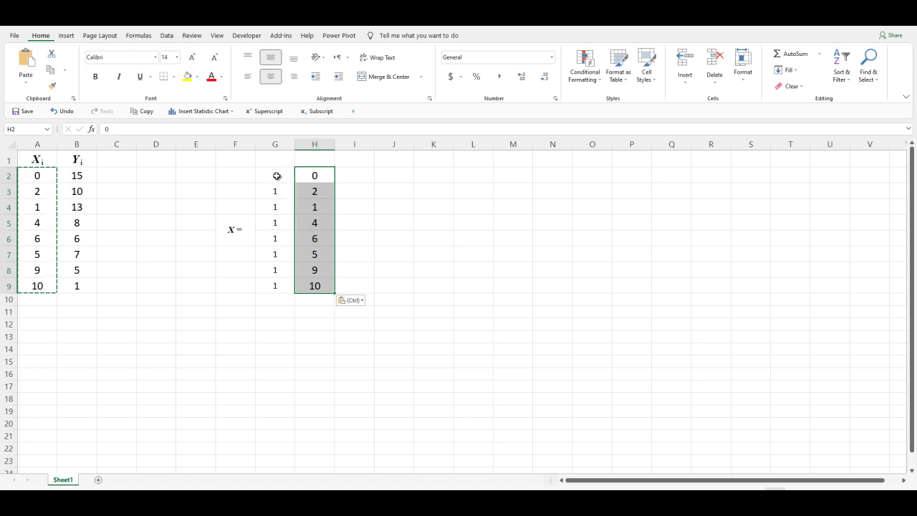
# Copy the matrix in G2:H9 and paste it transposed into L4:S5
pyautogui.moveTo(273, 176); pyautogui.dragTo(302, 283)
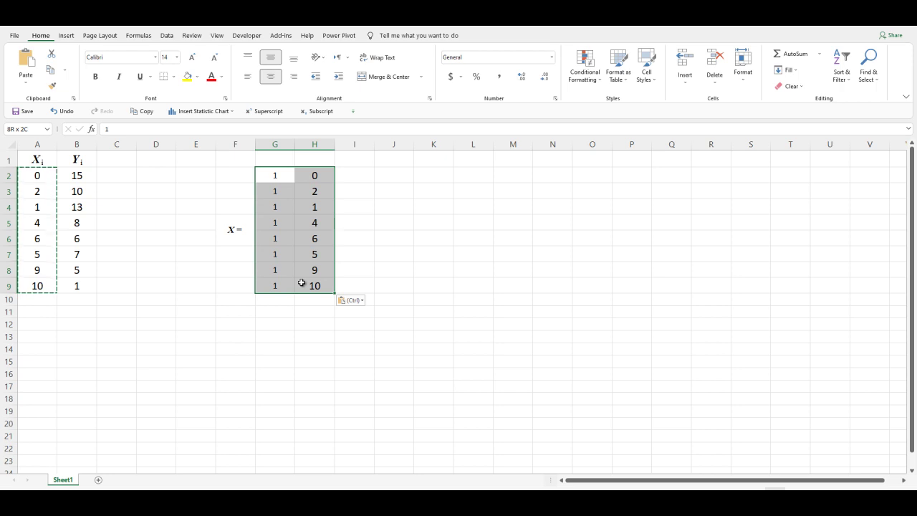
pyautogui.moveTo(302, 283); pyautogui.dragTo(302, 283)
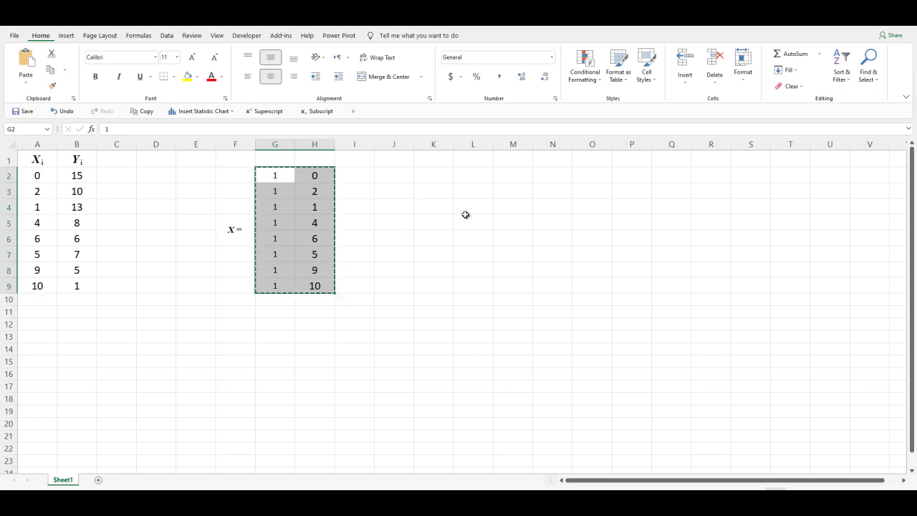
pyautogui.moveTo(468, 206); pyautogui.dragTo(471, 221)
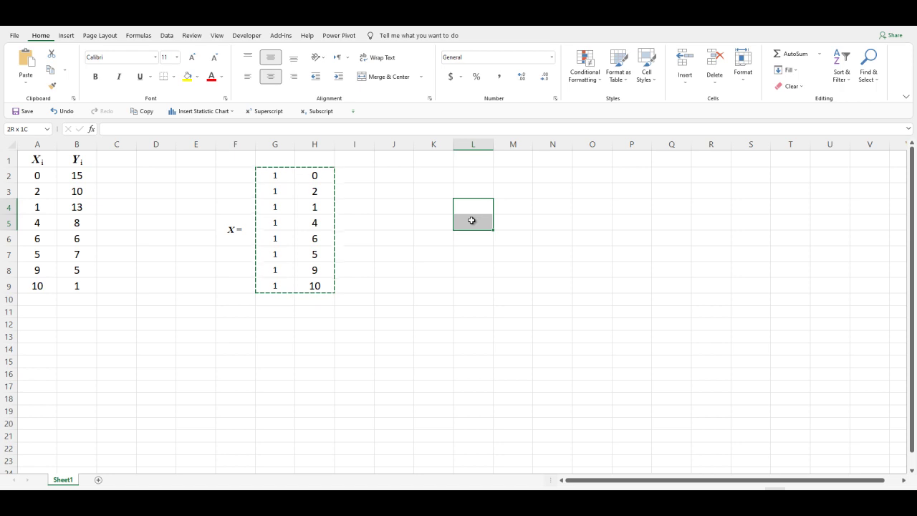
pyautogui.moveTo(472, 221); pyautogui.dragTo(747, 224)
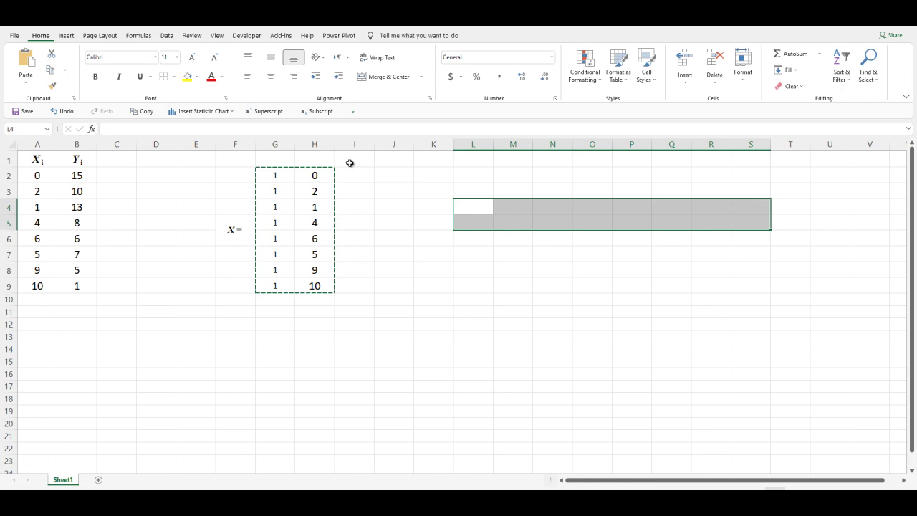
pyautogui.click(30, 84)
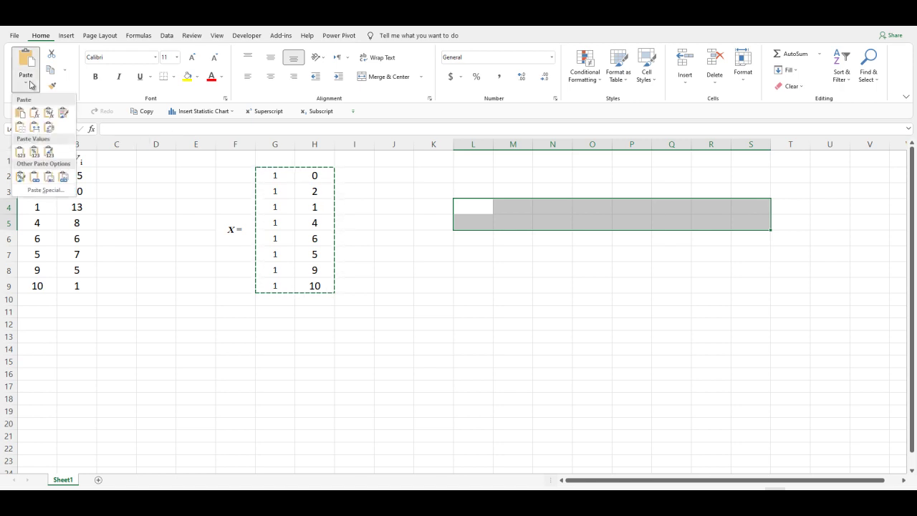
pyautogui.click(49, 129)
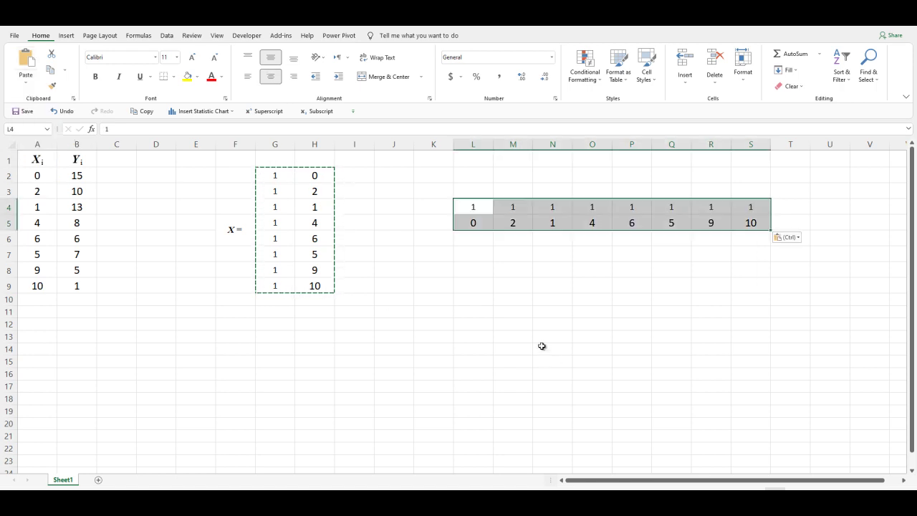
pyautogui.click(542, 348)
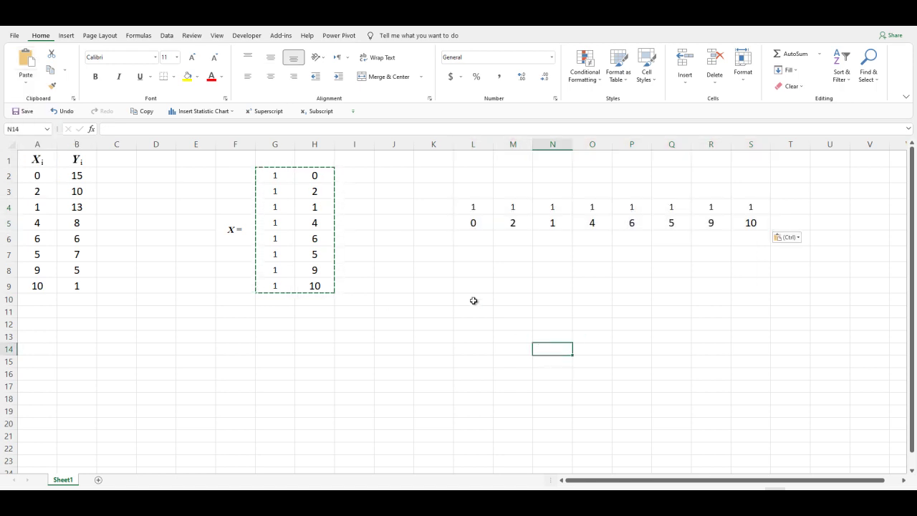
# Merge cells K4:K5 with centred and middle-aligned content, and enter the label X' for the transposed matrix
pyautogui.click(430, 209)
pyautogui.moveTo(427, 214); pyautogui.dragTo(428, 217)
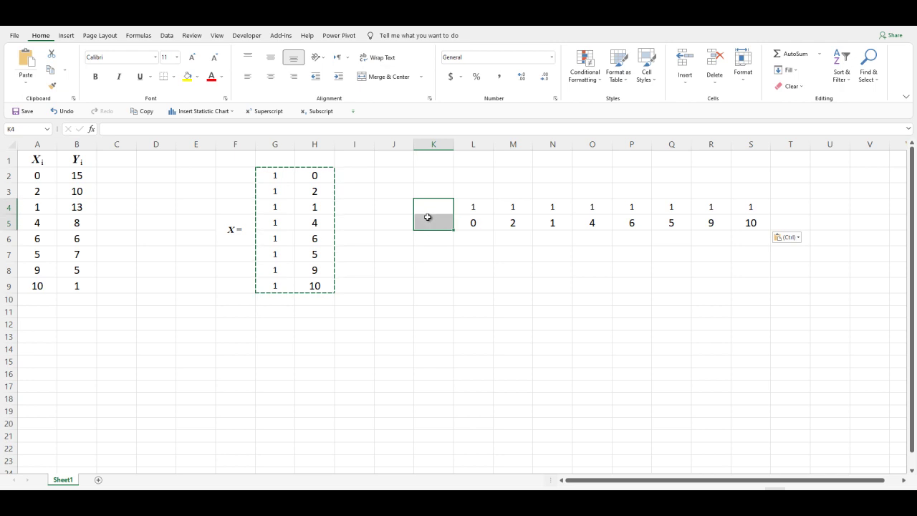
pyautogui.click(388, 82)
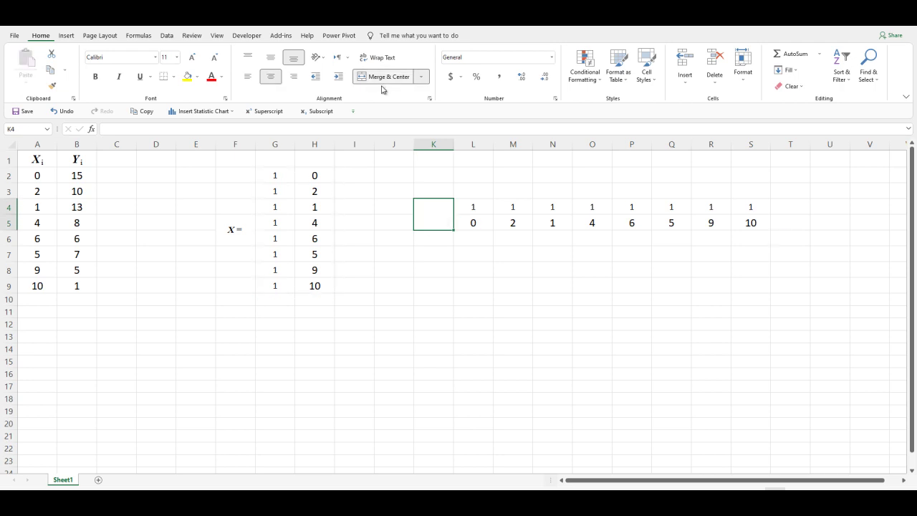
pyautogui.click(270, 58)
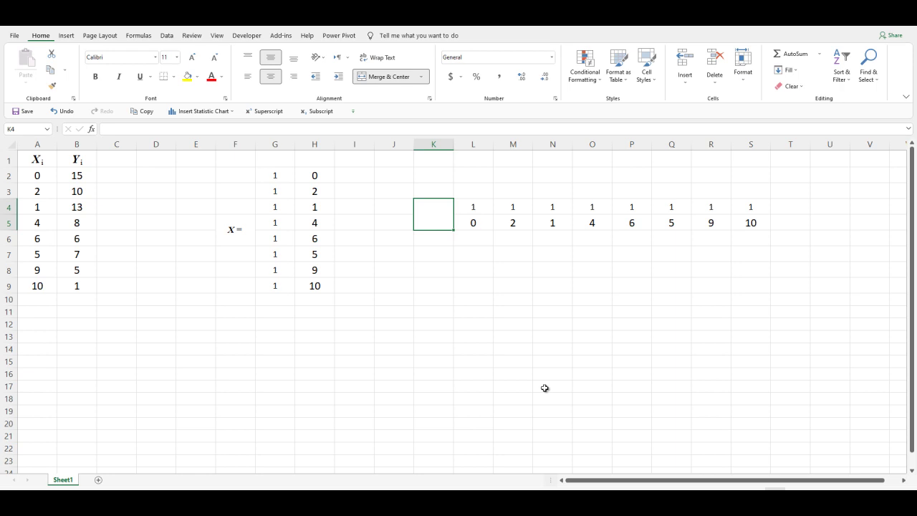
pyautogui.write('X')
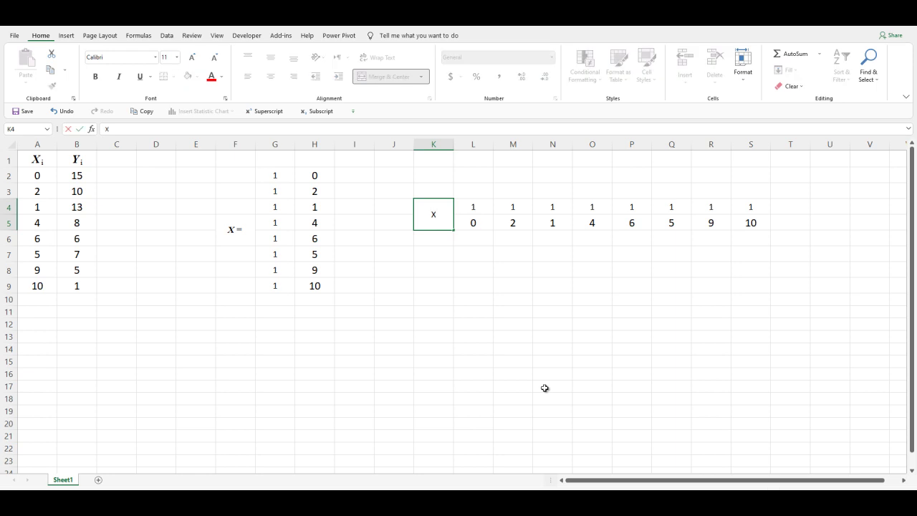
pyautogui.click(490, 336)
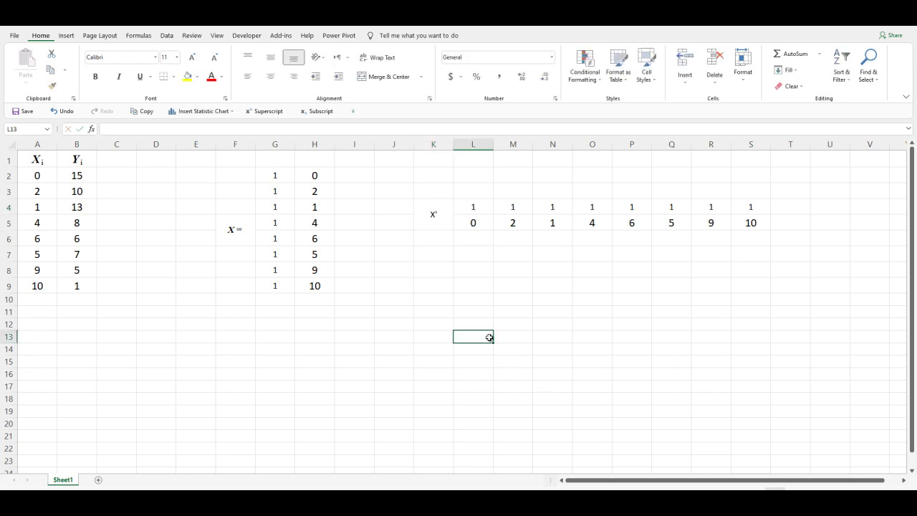
# Format the X' label in Times New Roman, italic and bold
pyautogui.click(444, 225)
pyautogui.click(134, 59)
pyautogui.write('Times New Roman')
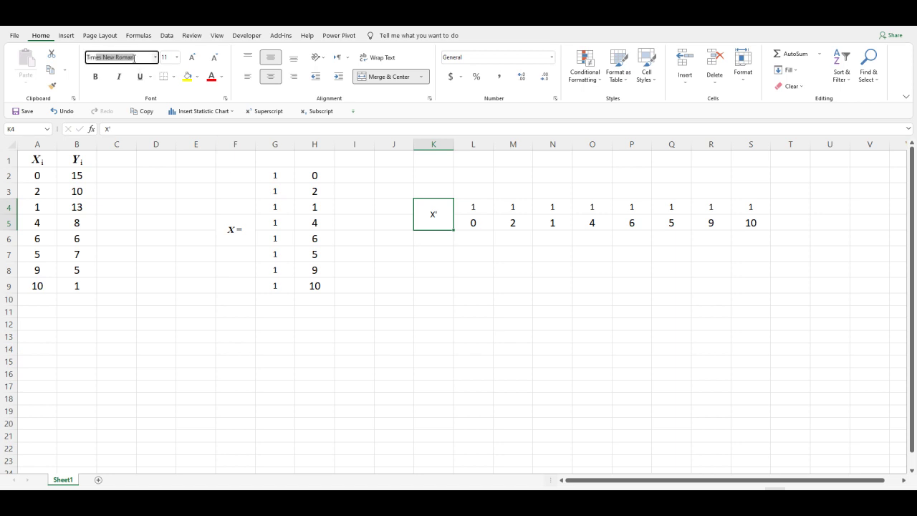
pyautogui.press('Return')
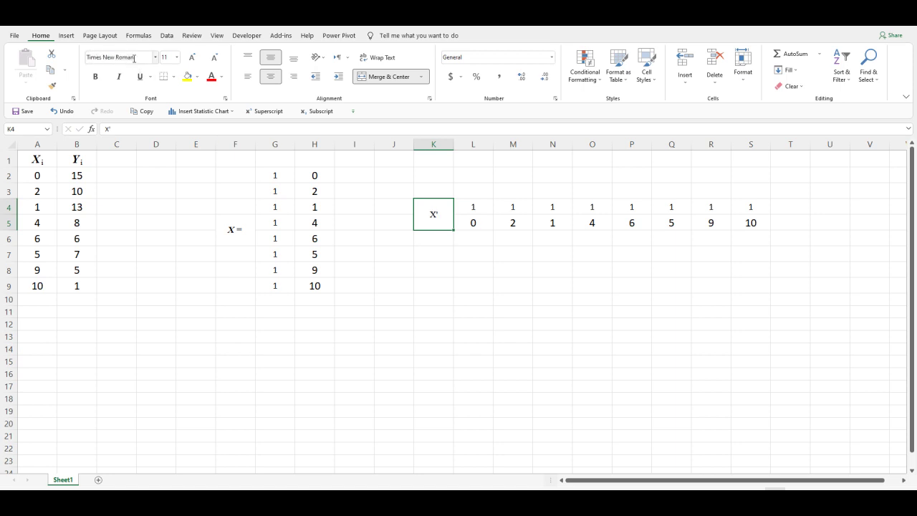
pyautogui.click(119, 77)
pyautogui.click(96, 77)
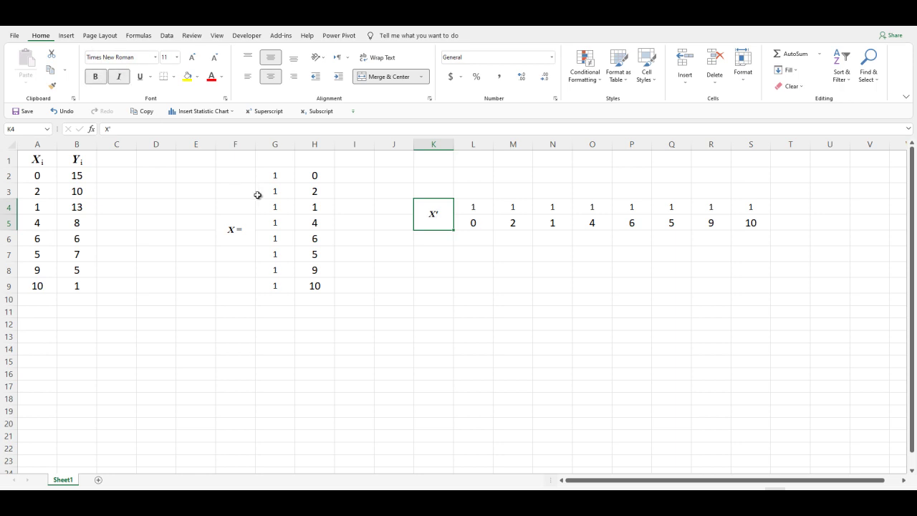
pyautogui.click(423, 298)
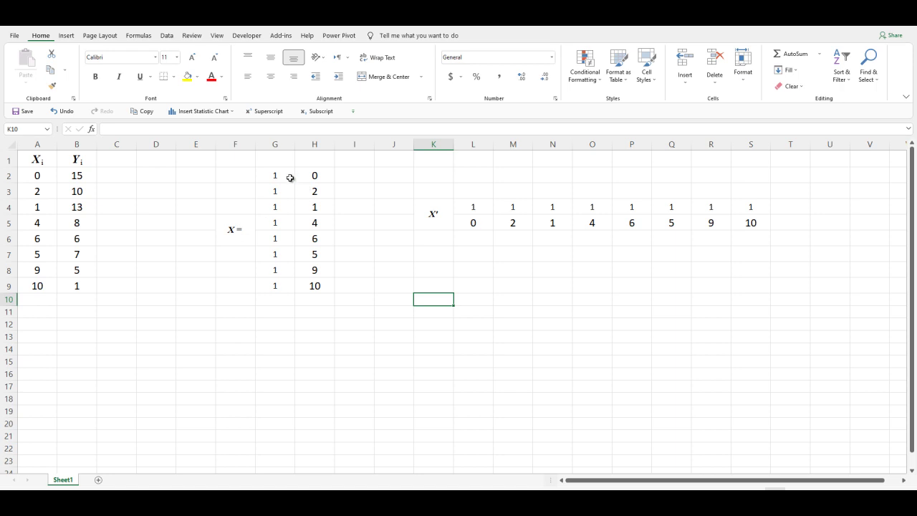
pyautogui.moveTo(277, 176); pyautogui.dragTo(316, 286)
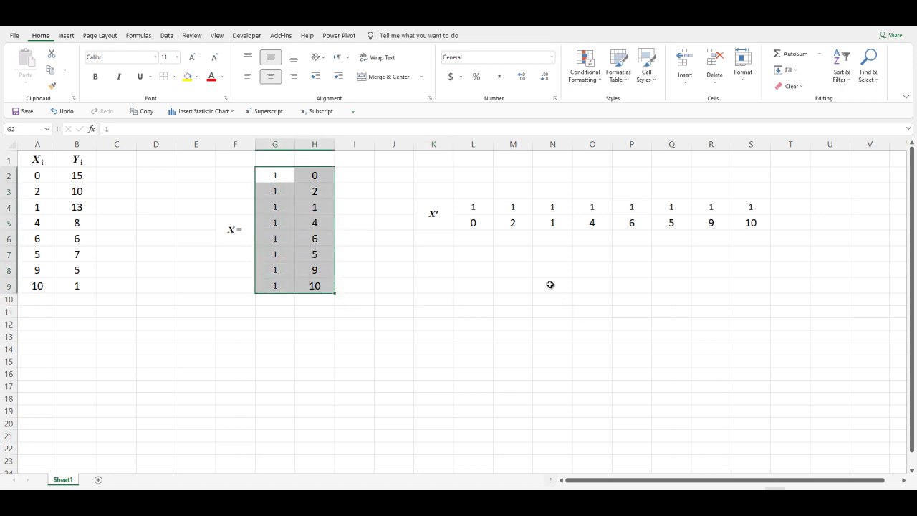
pyautogui.moveTo(474, 204); pyautogui.dragTo(742, 223)
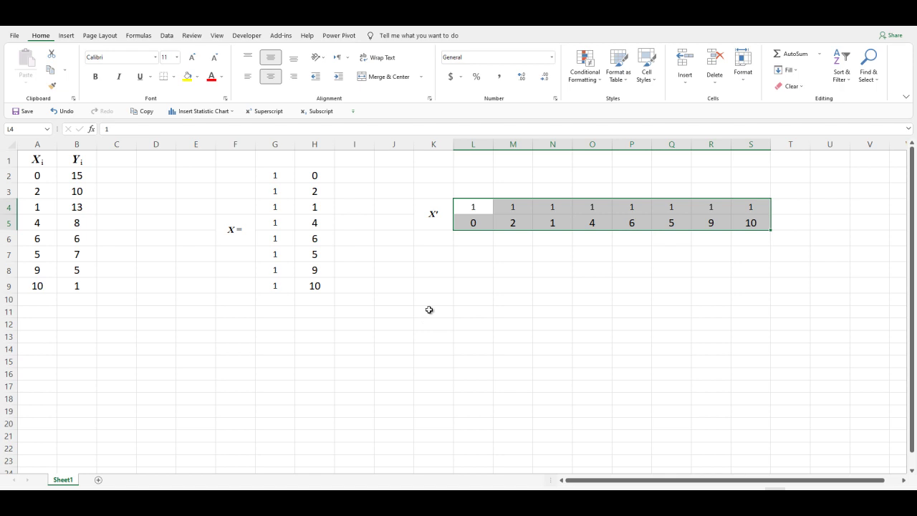
# Merge cells K11:K12 with centred and middle-aligned content, and enter the label (X'X) =
pyautogui.moveTo(431, 308); pyautogui.dragTo(430, 322)
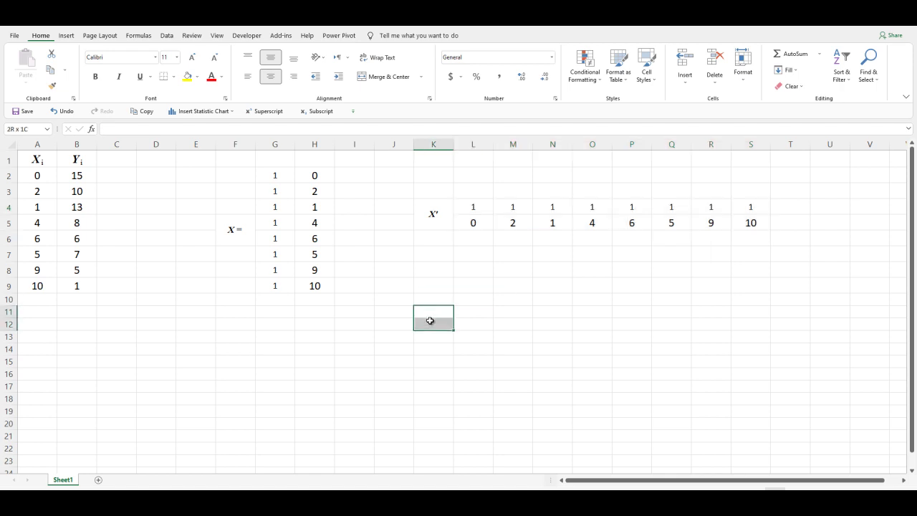
pyautogui.click(389, 76)
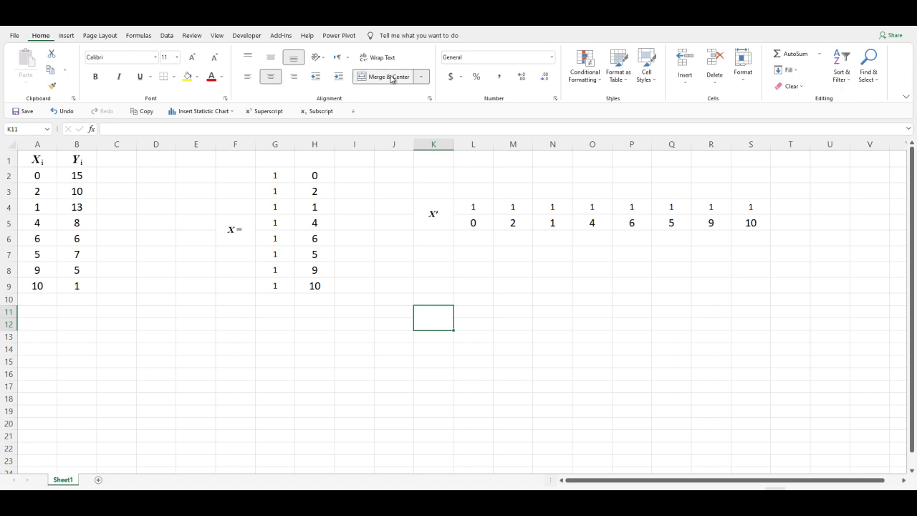
pyautogui.click(272, 59)
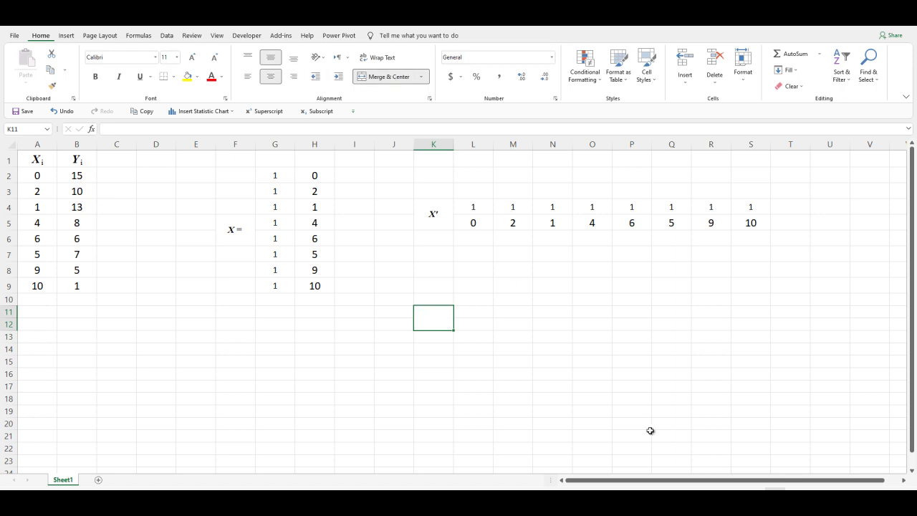
pyautogui.write('(')
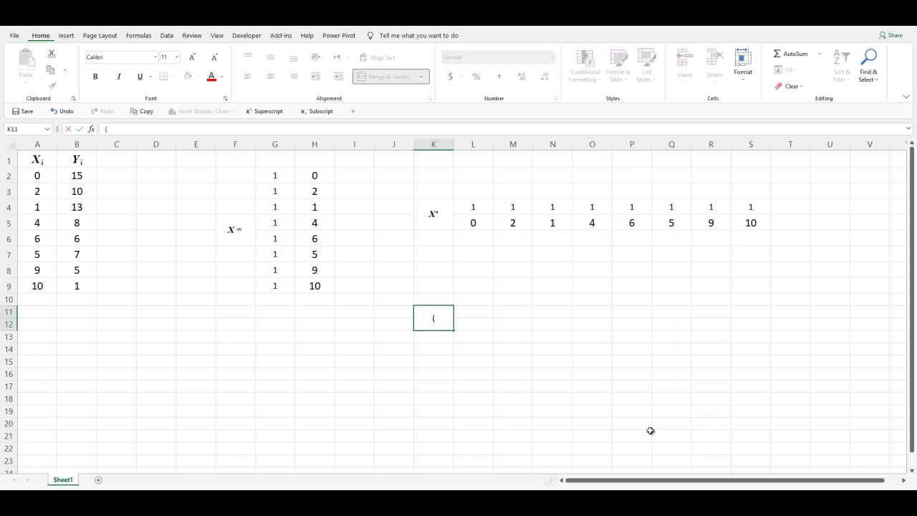
pyautogui.write("X'X) =")
# Set the font of the (X'X) = label to Times New Roman
pyautogui.moveTo(121, 128); pyautogui.dragTo(108, 129)
pyautogui.click(126, 56)
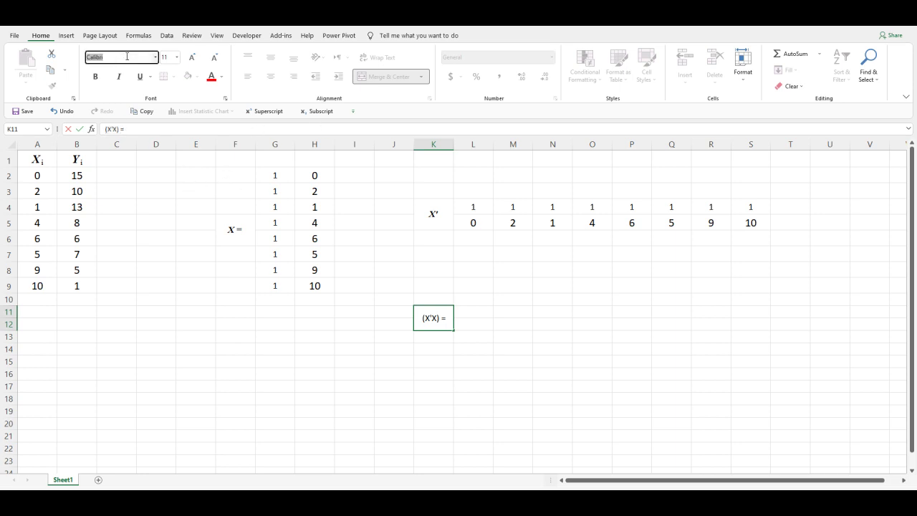
pyautogui.write('Times New Roman')
pyautogui.press('Return')
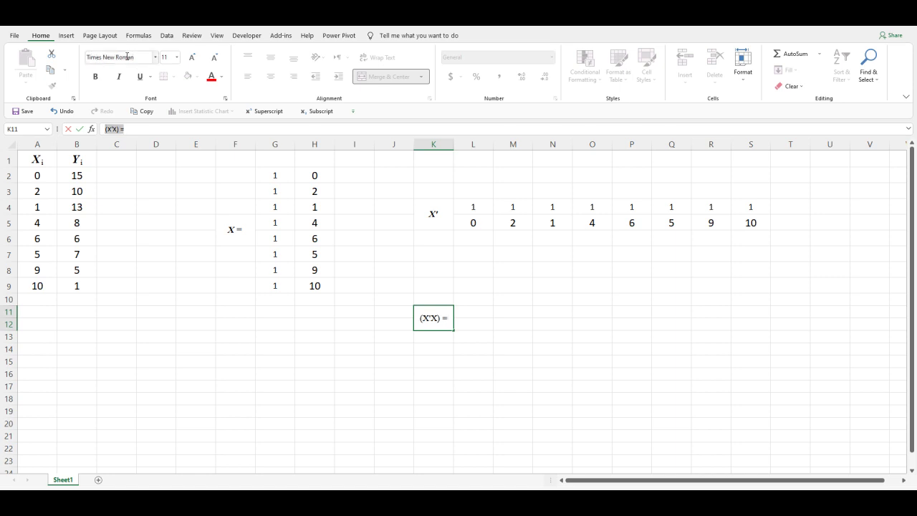
pyautogui.press('Return')
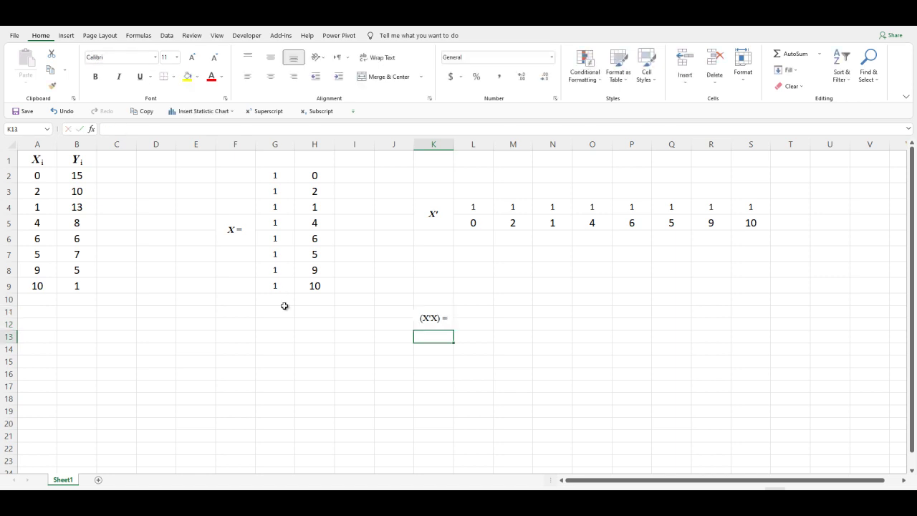
# Make only the X'X text inside the parentheses of the K11 label italic and bold
pyautogui.click(435, 318)
pyautogui.hotkey('shift', 'Down')
pyautogui.hotkey('alt', 'h')
pyautogui.press('m')
pyautogui.press('c')
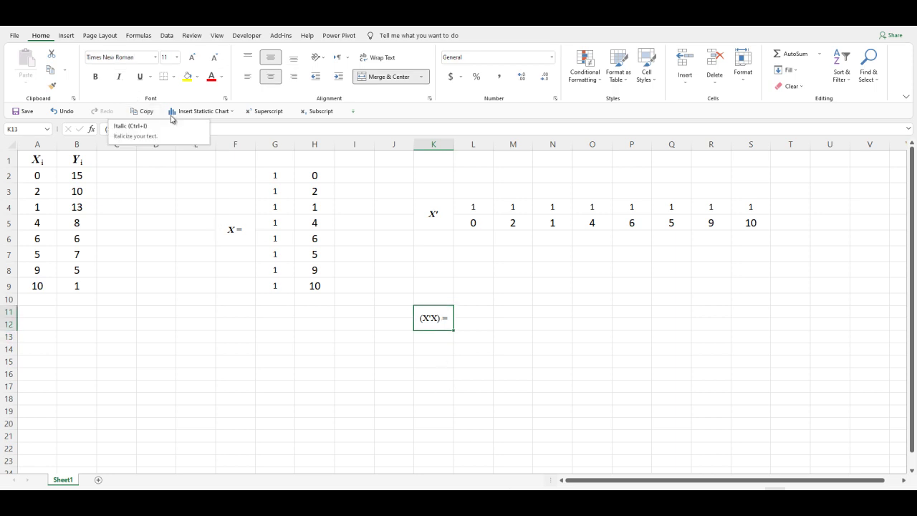
pyautogui.click(161, 128)
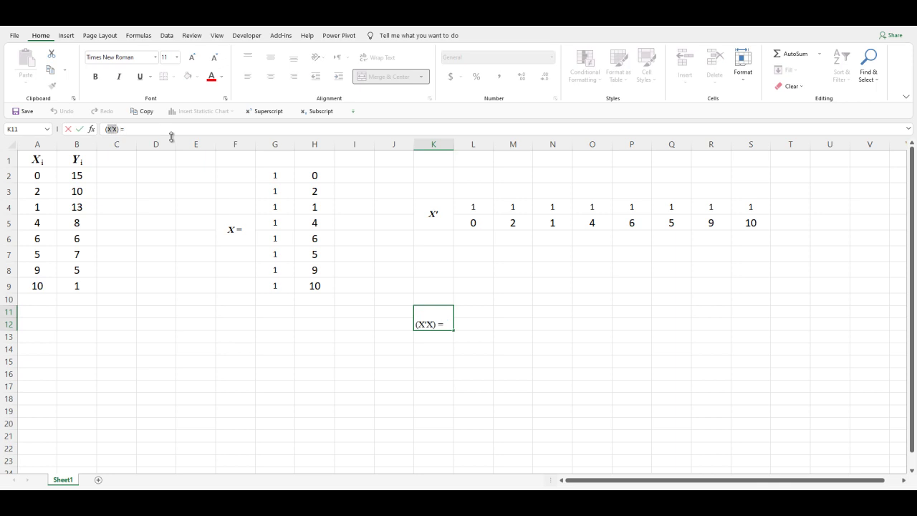
pyautogui.hotkey('ctrl', 'i')
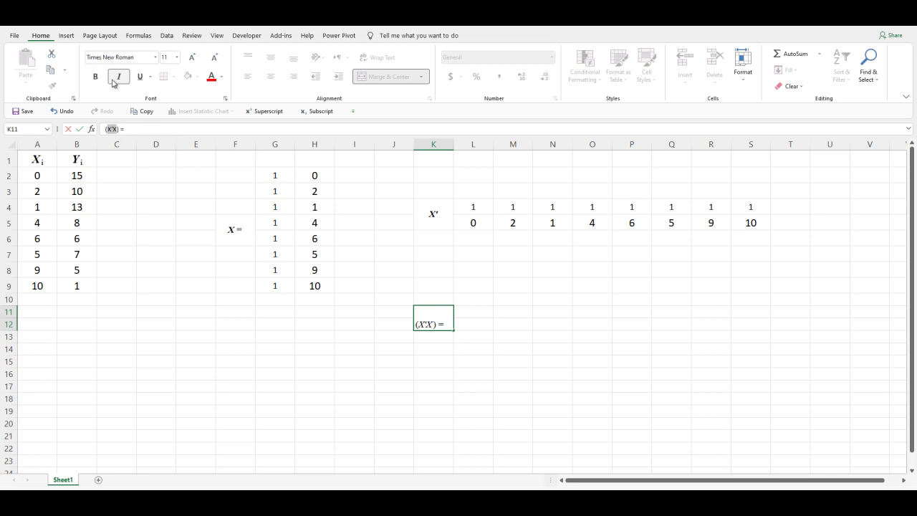
pyautogui.click(474, 339)
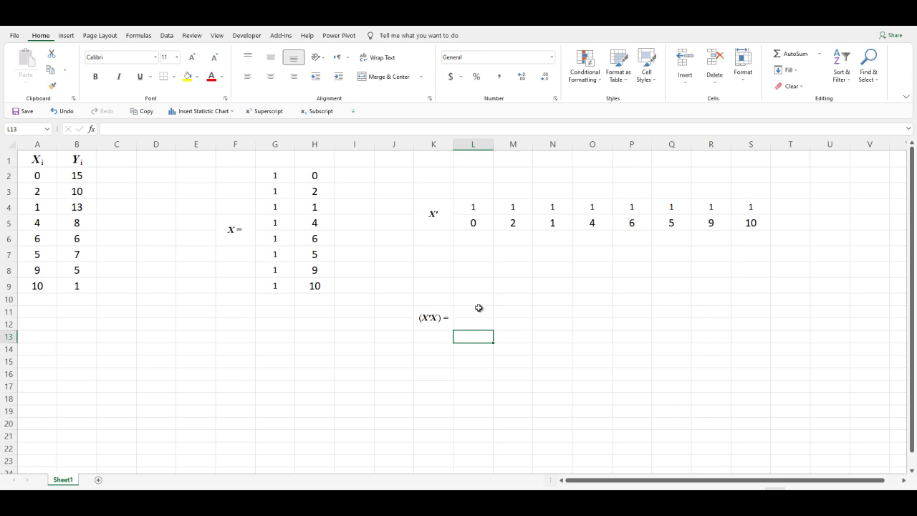
# Fill L11:M12 with the array formula MMULT, multiplying X' in L4:S5 by X in G2:H9
pyautogui.moveTo(480, 309); pyautogui.dragTo(503, 322)
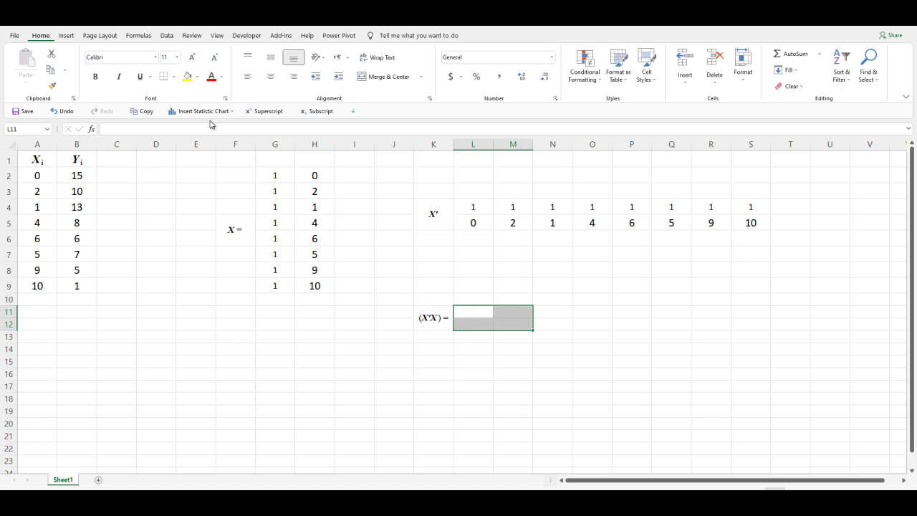
pyautogui.click(139, 36)
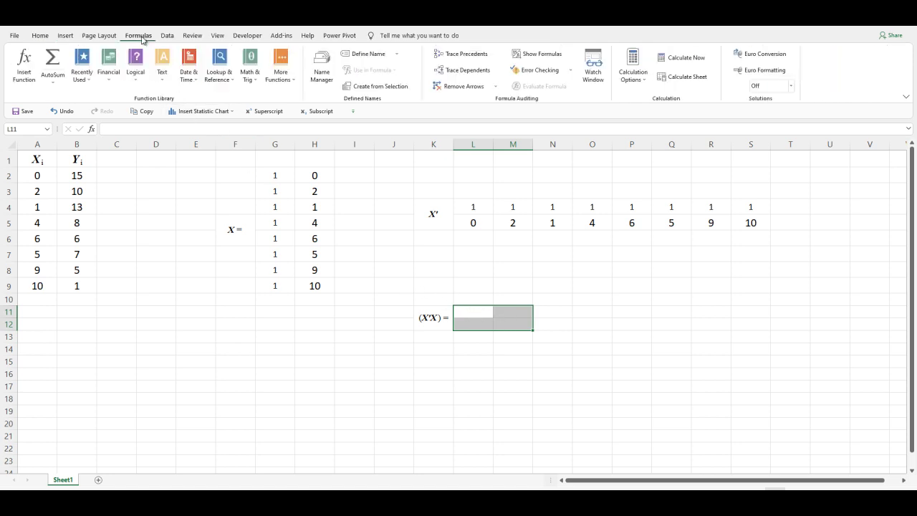
pyautogui.click(250, 76)
pyautogui.scroll(-1, 280, 306)
pyautogui.scroll(-3, 280, 306)
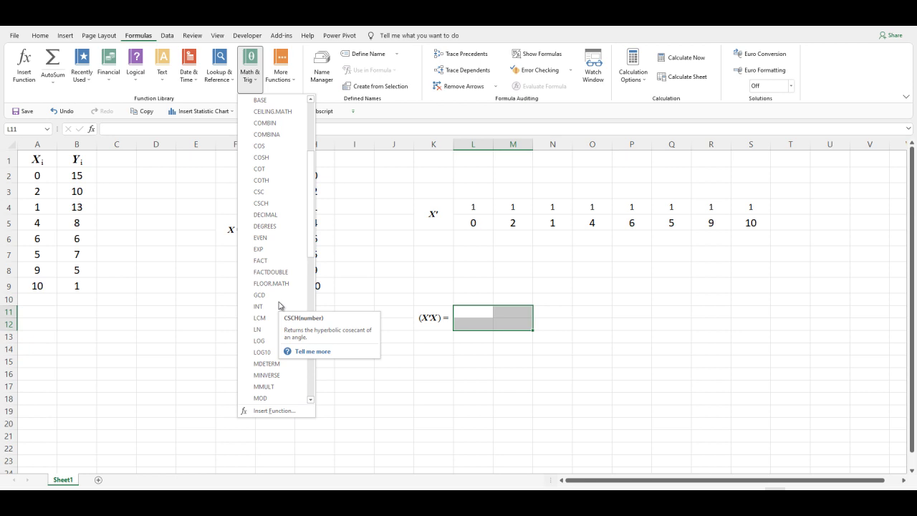
pyautogui.click(263, 387)
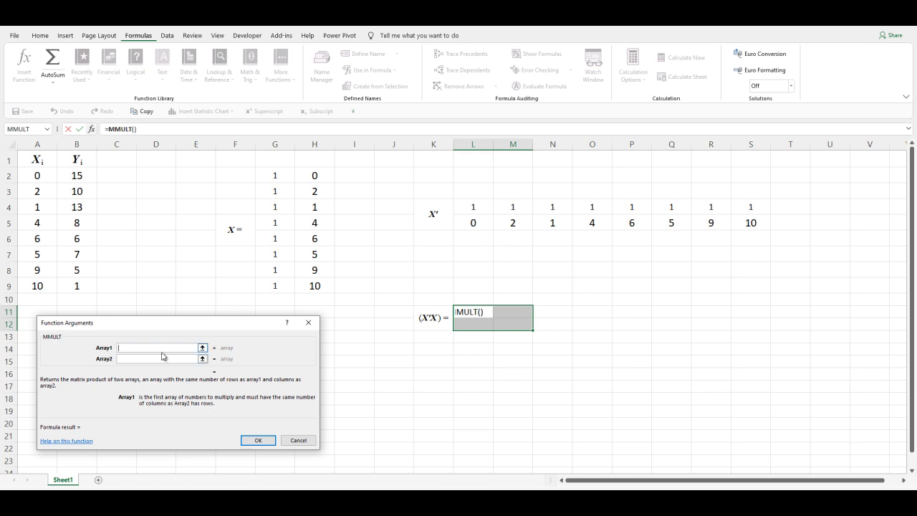
pyautogui.moveTo(473, 207); pyautogui.dragTo(733, 218)
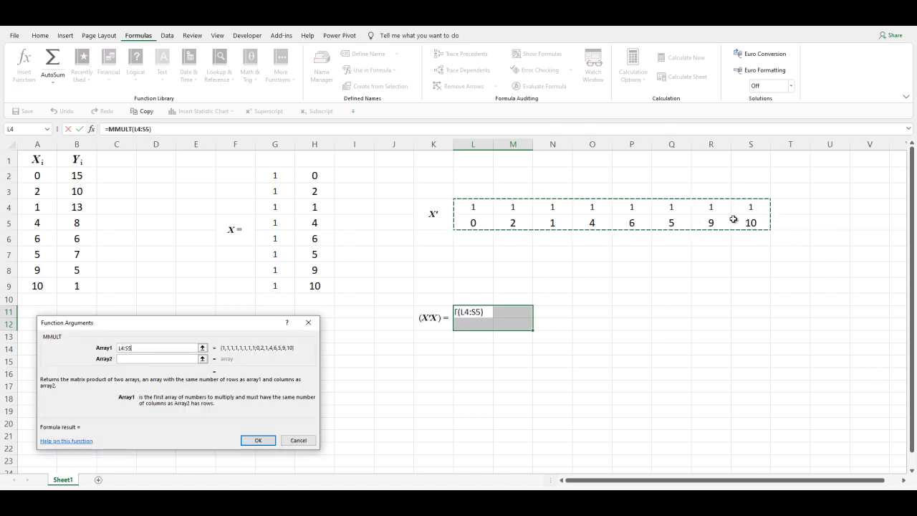
pyautogui.click(129, 359)
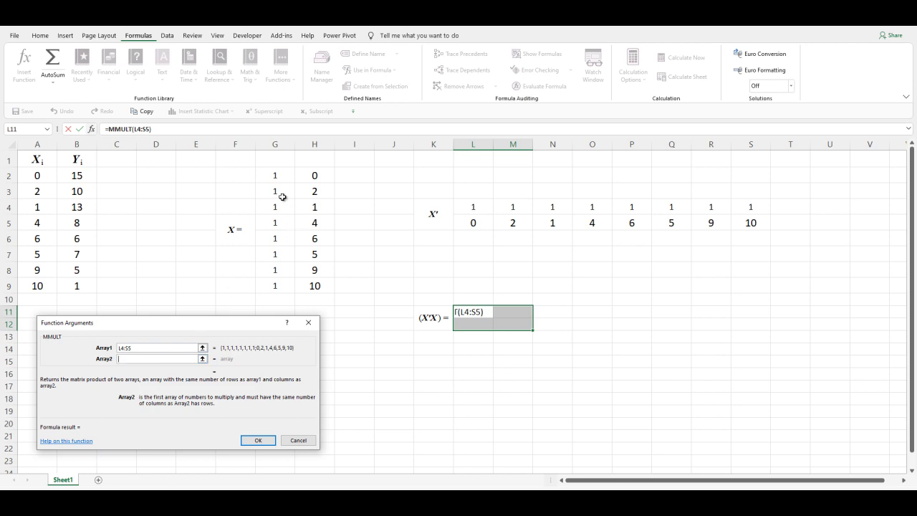
pyautogui.moveTo(274, 176); pyautogui.dragTo(316, 286)
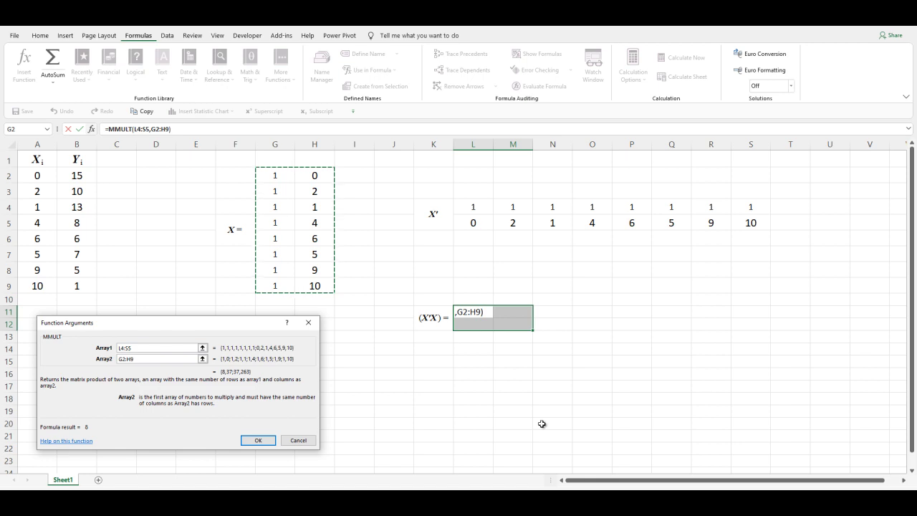
pyautogui.hotkey('ctrl', 'shift', 'Return')
# Centre and middle-align the values of the product matrix in L11:M12
pyautogui.moveTo(486, 316); pyautogui.dragTo(503, 322)
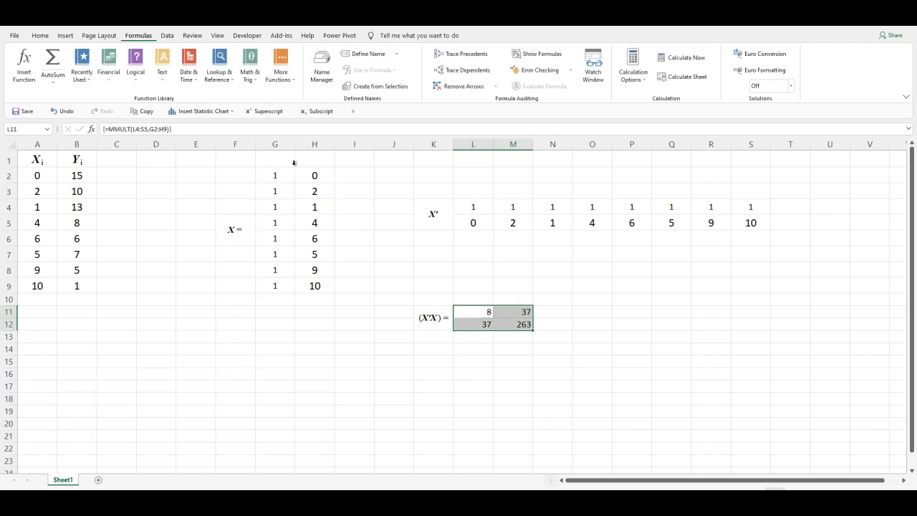
pyautogui.click(43, 36)
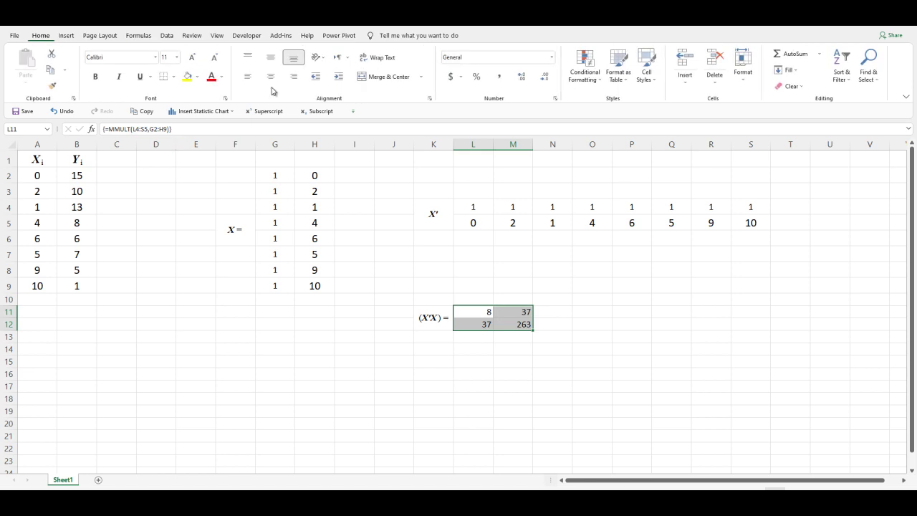
pyautogui.click(270, 76)
pyautogui.click(270, 57)
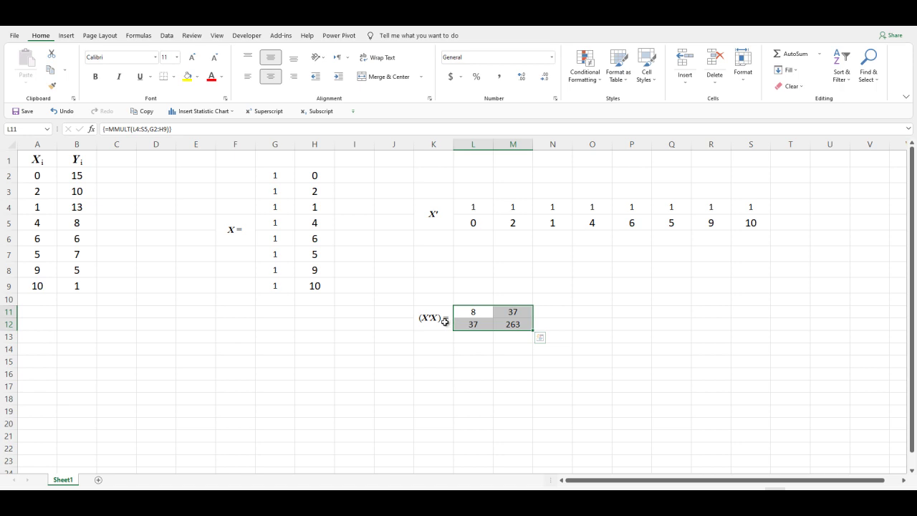
# Merge cells K15:K16 with centred and middle-aligned content for the inverse matrix label
pyautogui.click(430, 362)
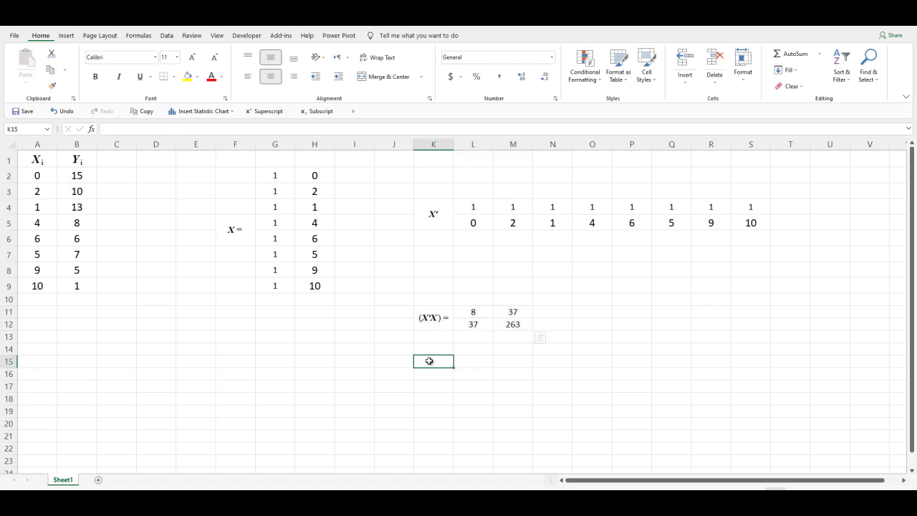
pyautogui.moveTo(428, 367); pyautogui.dragTo(425, 373)
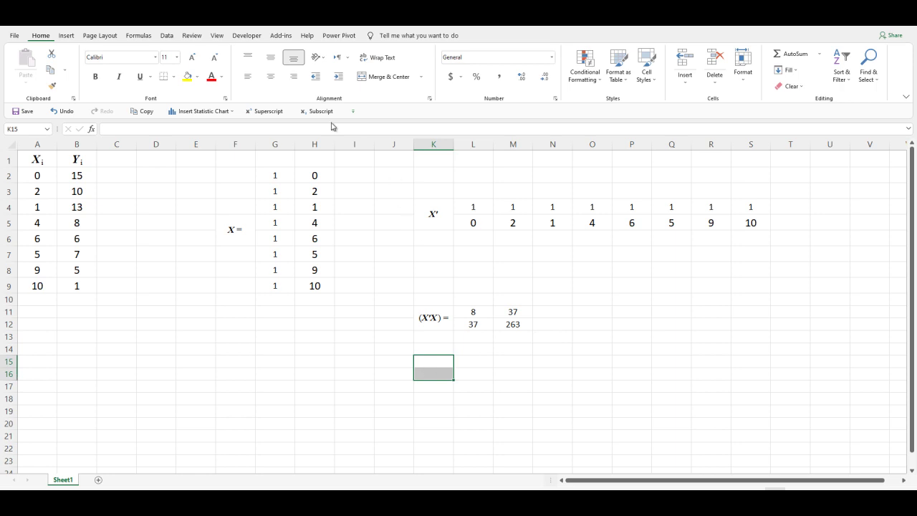
pyautogui.click(384, 77)
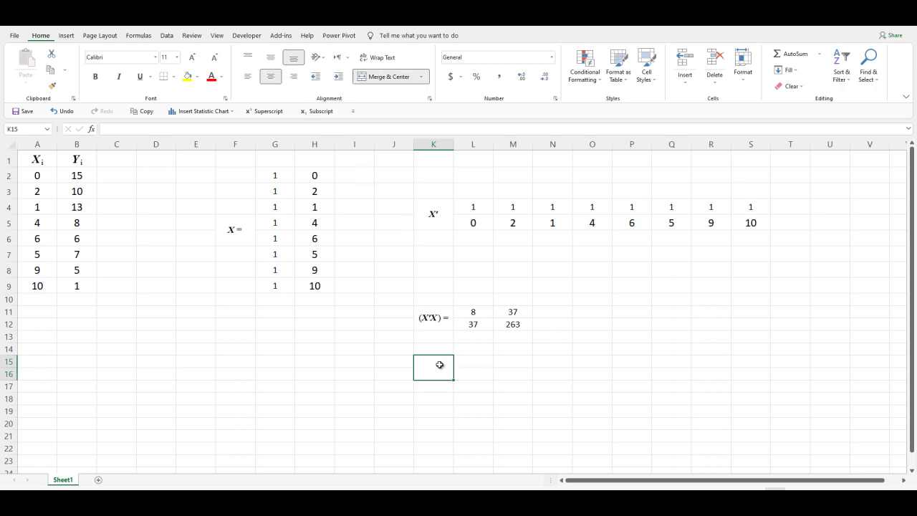
pyautogui.click(277, 63)
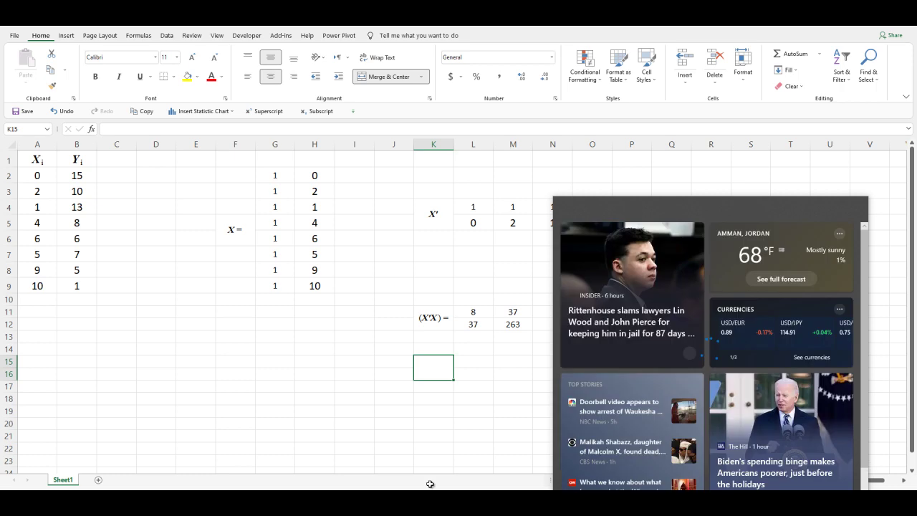
pyautogui.click(303, 396)
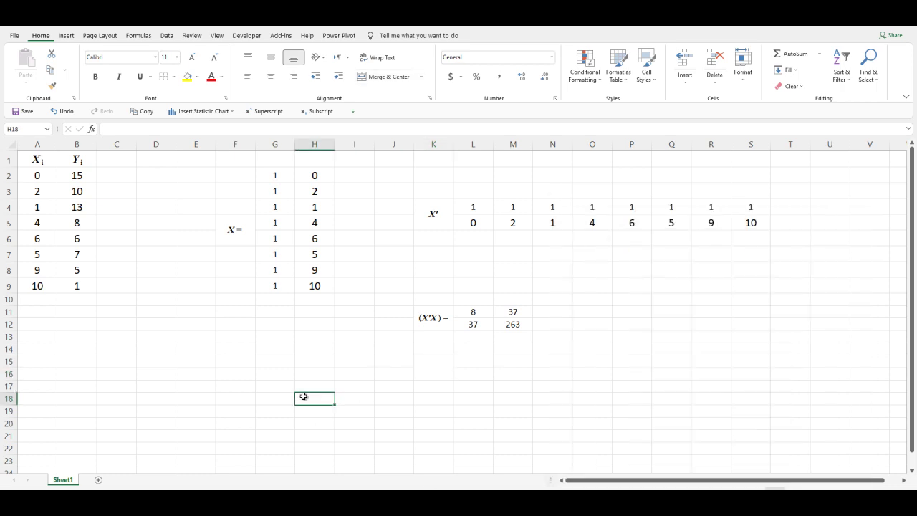
pyautogui.click(432, 369)
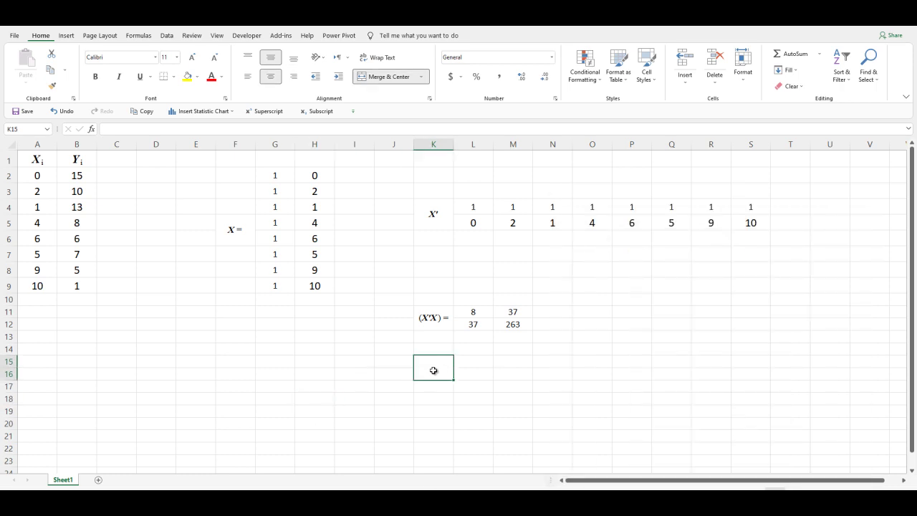
# Enter the text (X'X)-1 in the merged cell K15
pyautogui.write('(')
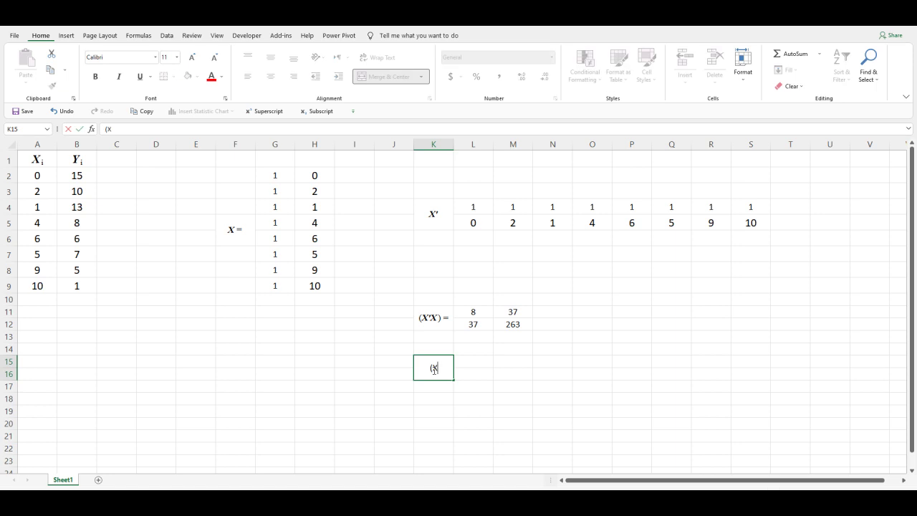
pyautogui.write("X'X")
pyautogui.write(')')
pyautogui.write('=')
pyautogui.write('-')
pyautogui.press('BackSpace')
pyautogui.press('BackSpace')
pyautogui.write('-1')
# Format the -1 in the K15 label as superscript in Times New Roman
pyautogui.click(224, 101)
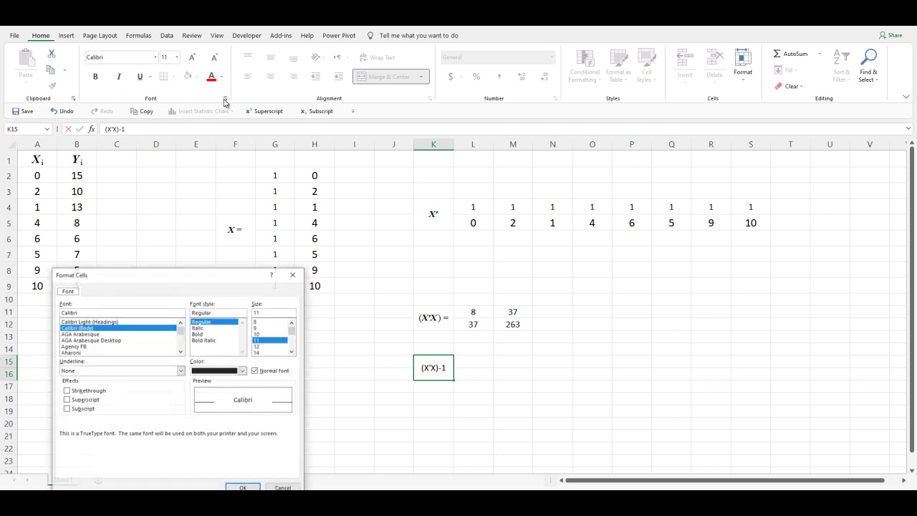
pyautogui.click(83, 399)
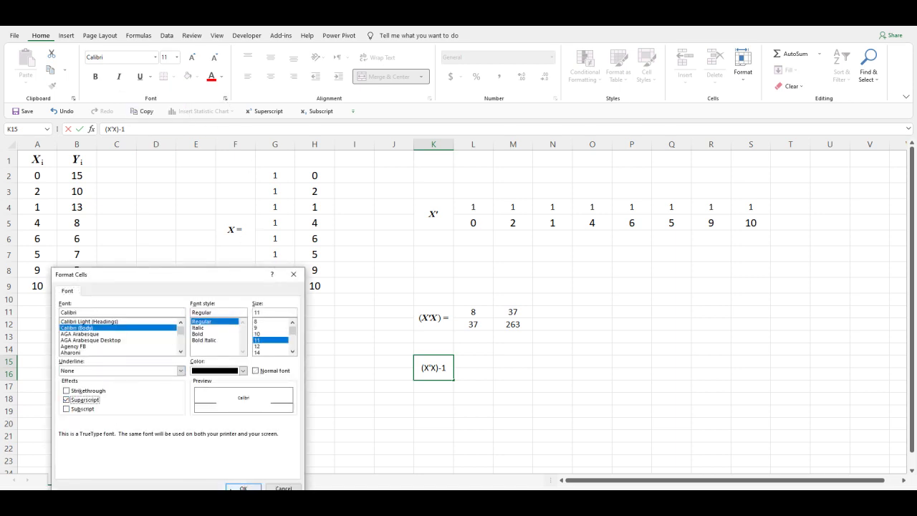
pyautogui.press('Return')
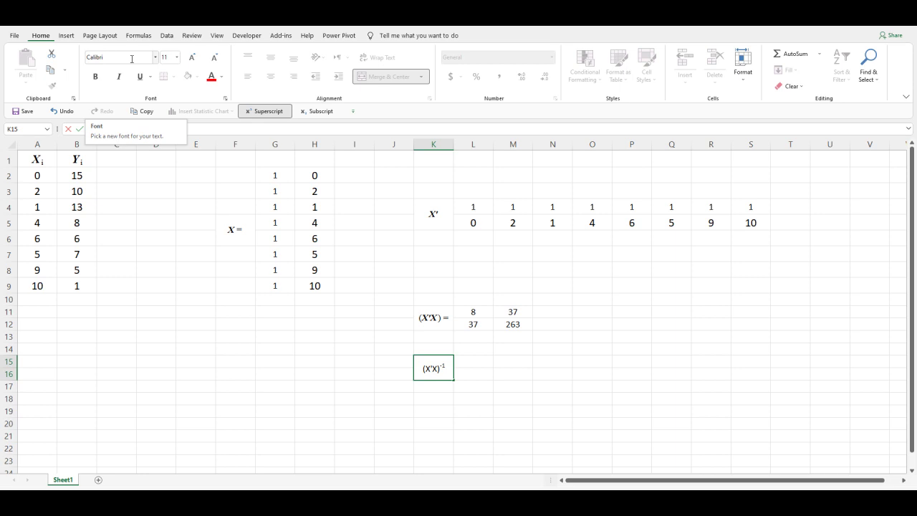
pyautogui.click(132, 59)
pyautogui.write('Times New Roman')
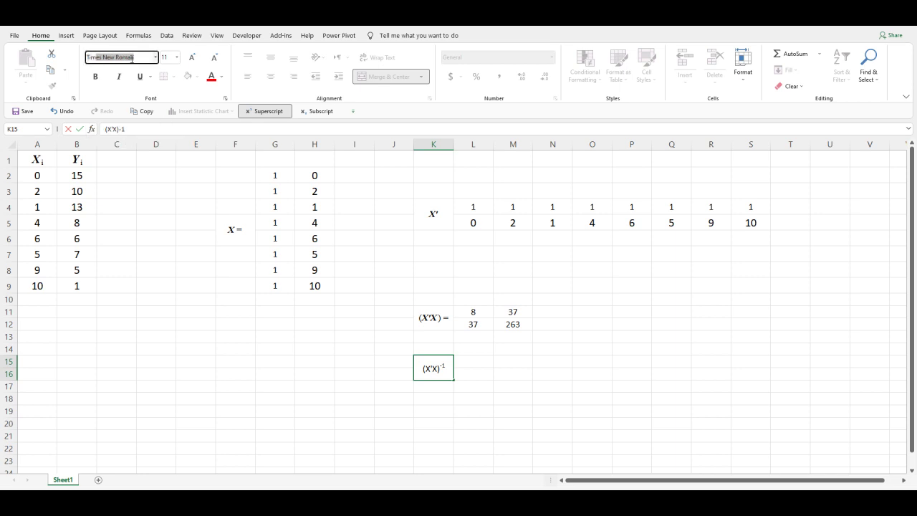
pyautogui.press('Return')
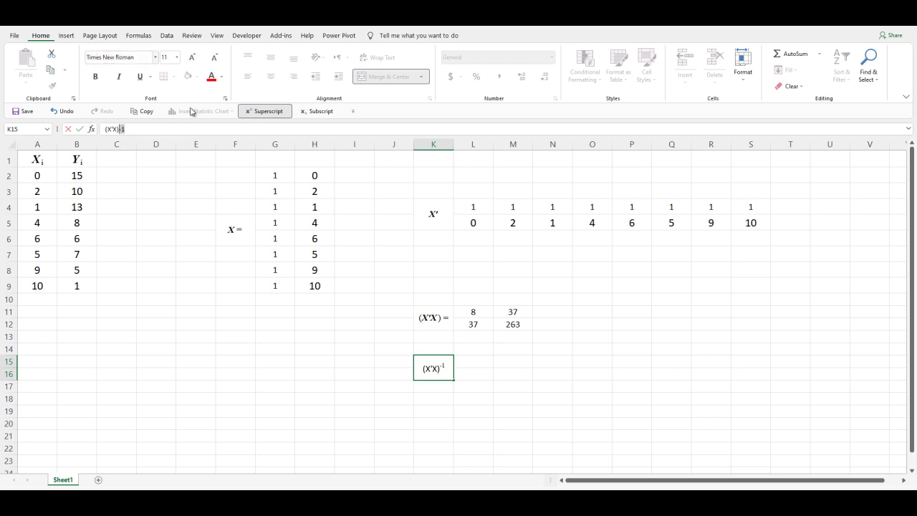
# Set the font of the whole (X'X)-1 label in K15 to Times New Roman
pyautogui.click(432, 368)
pyautogui.moveTo(445, 367); pyautogui.dragTo(421, 369)
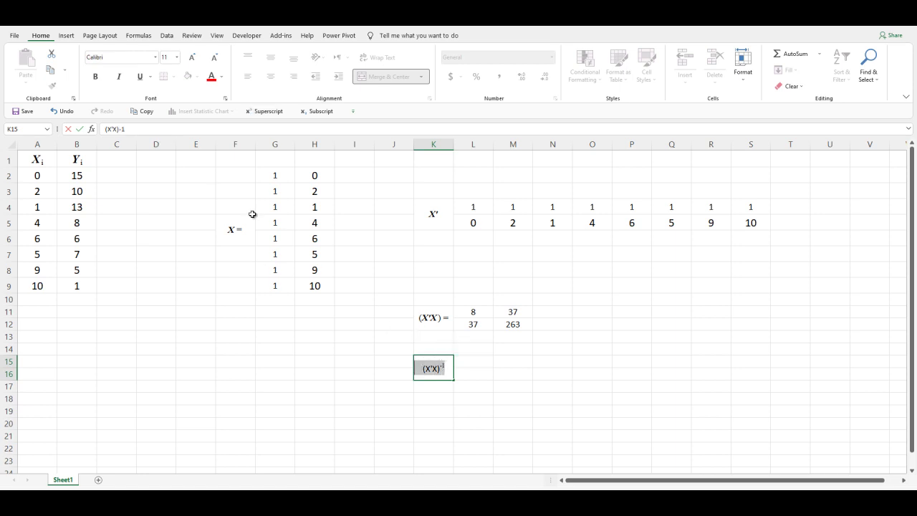
pyautogui.click(128, 58)
pyautogui.write('Times New Roman')
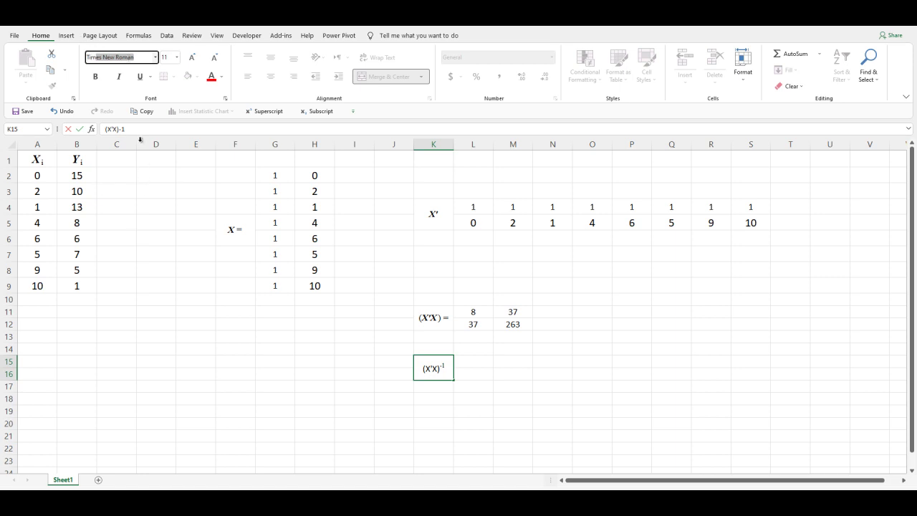
pyautogui.moveTo(139, 129); pyautogui.dragTo(118, 129)
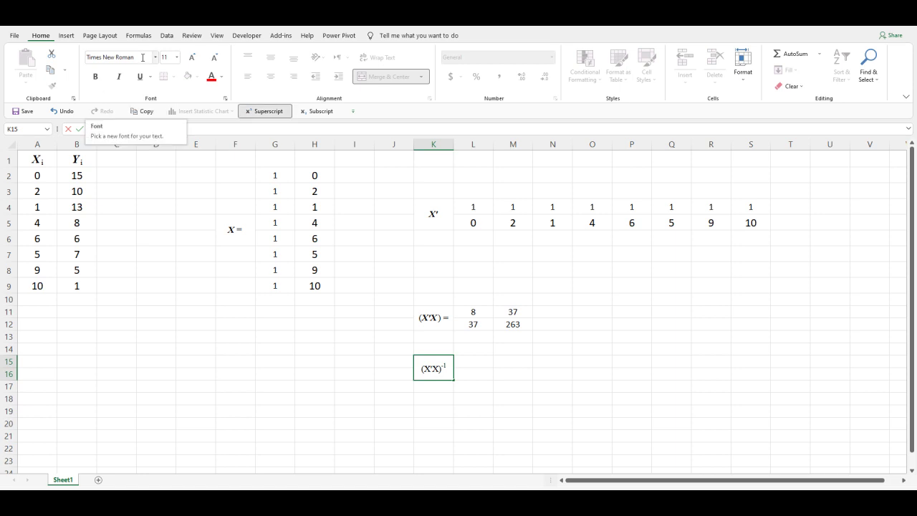
pyautogui.press('Return')
# Make the X'X characters inside the parentheses of the K15 label bold and italic
pyautogui.click(434, 371)
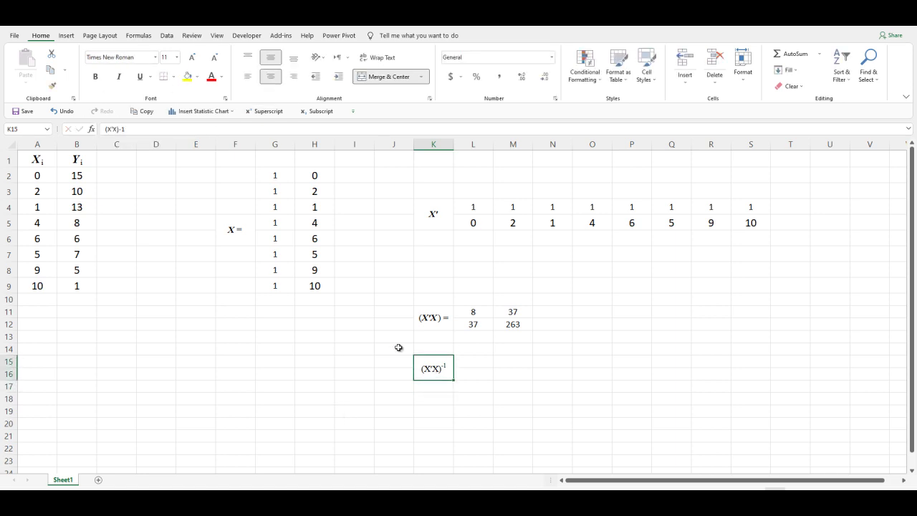
pyautogui.click(117, 130)
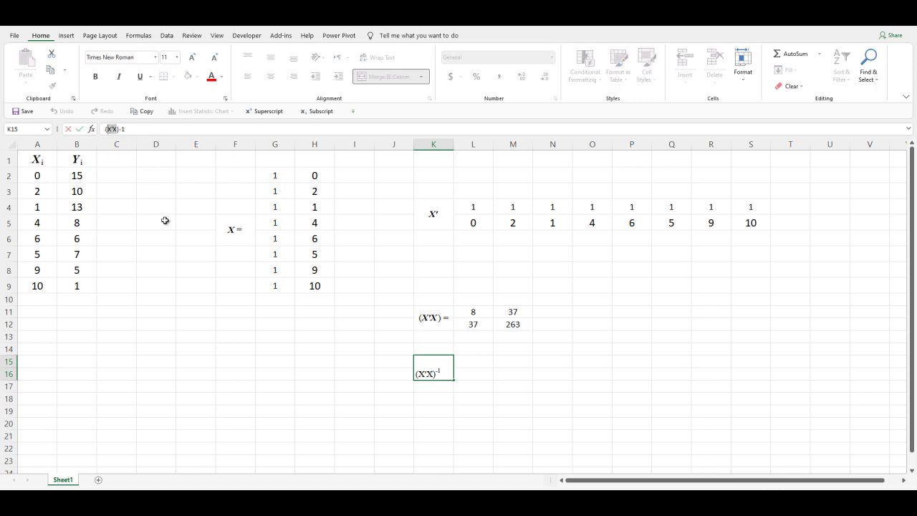
pyautogui.hotkey('ctrl', 'i')
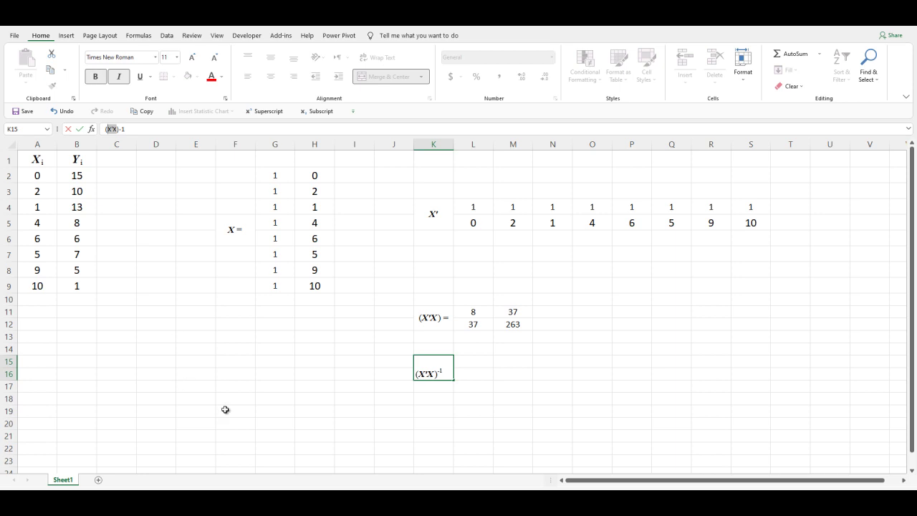
pyautogui.click(309, 380)
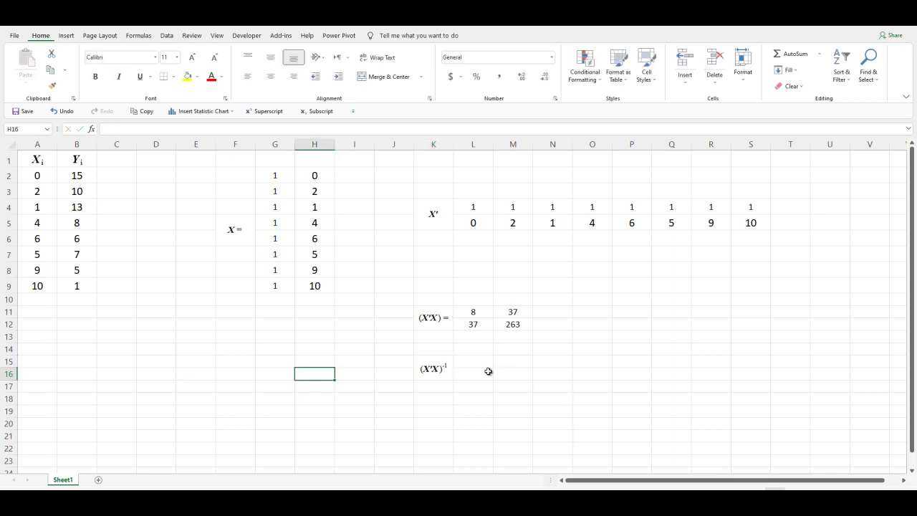
# Compute the inverse of the product matrix in L15:M16 with the array formula MINVERSE(L11:M12)
pyautogui.moveTo(482, 358); pyautogui.dragTo(501, 373)
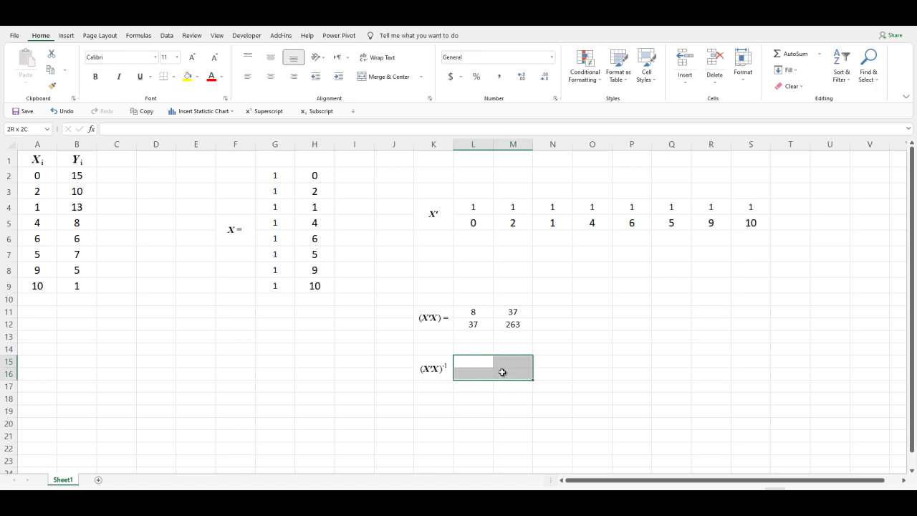
pyautogui.click(142, 38)
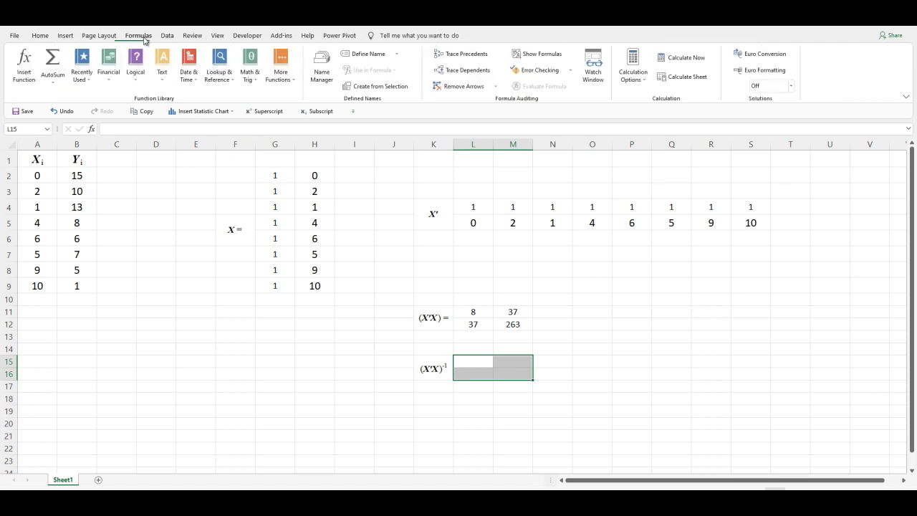
pyautogui.click(249, 66)
pyautogui.scroll(-1, 287, 312)
pyautogui.scroll(-3, 287, 312)
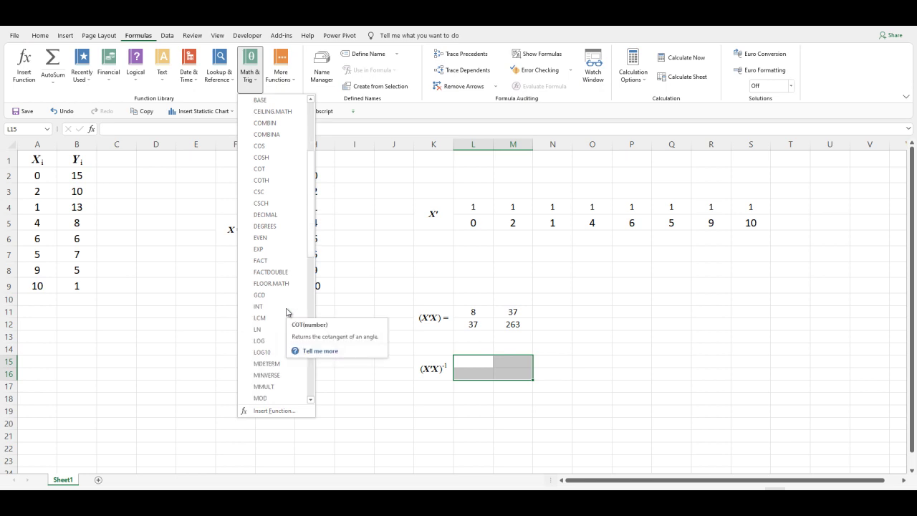
pyautogui.click(266, 375)
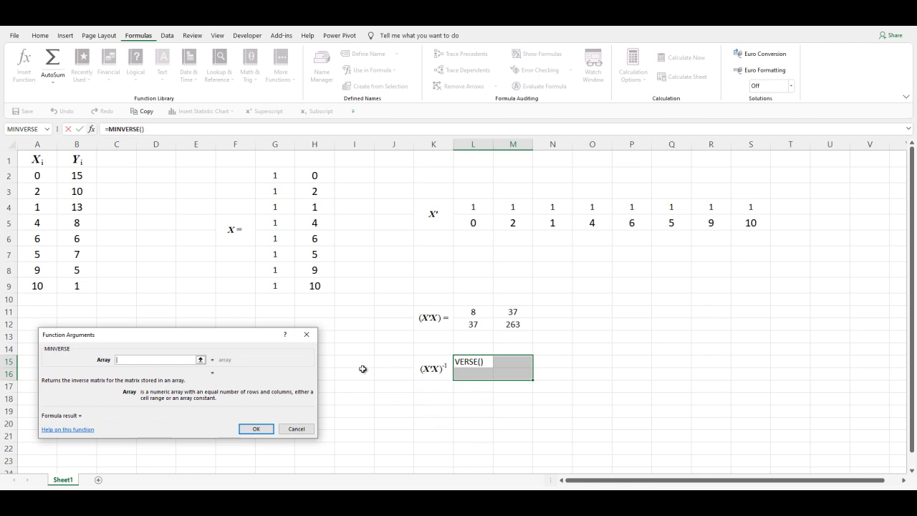
pyautogui.moveTo(467, 312); pyautogui.dragTo(501, 321)
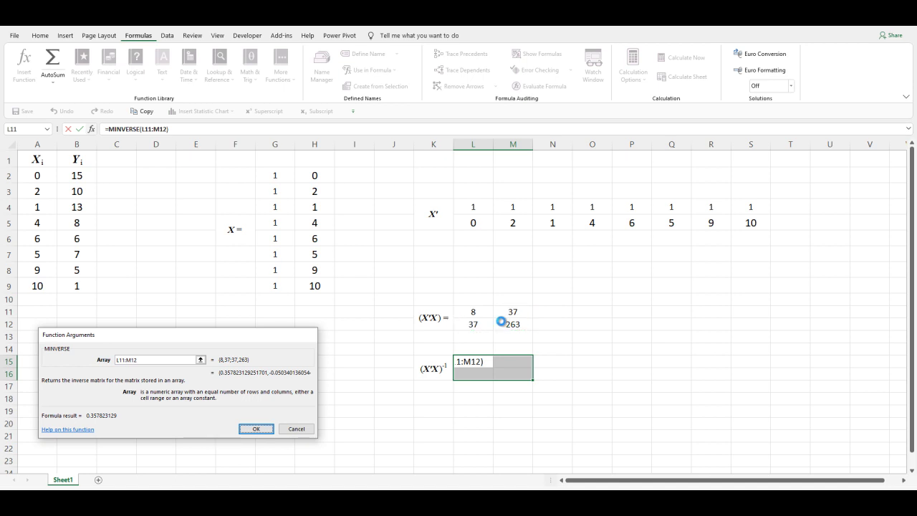
pyautogui.hotkey('ctrl', 'shift', 'Return')
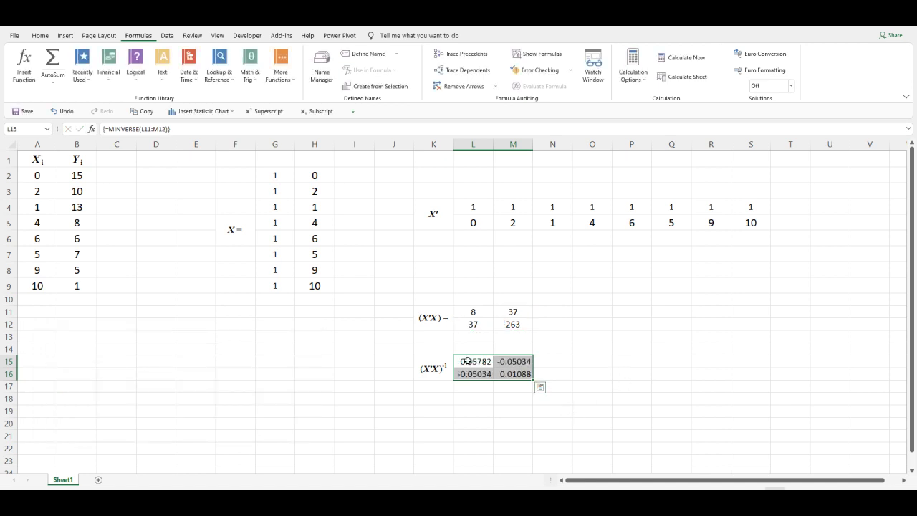
pyautogui.click(589, 385)
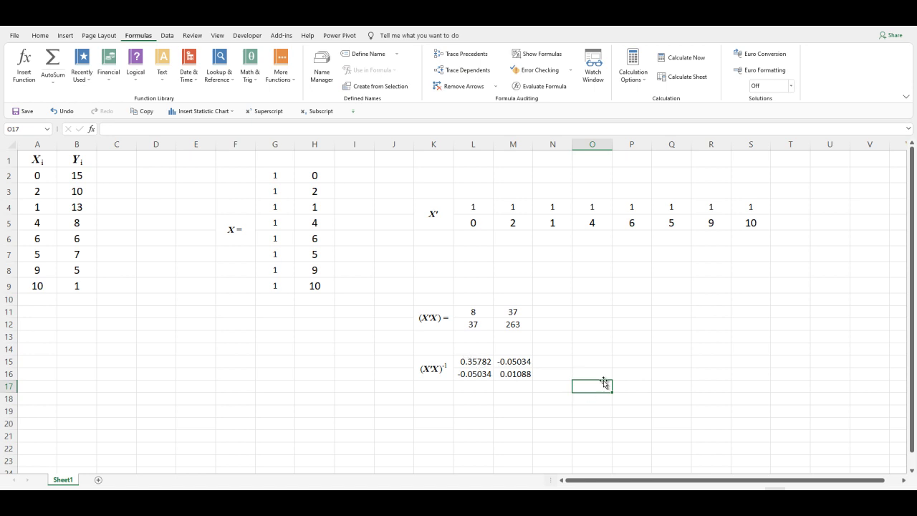
# Merge cells G15:G16 with centred and middle-aligned content and enter the label X'Y=
pyautogui.scroll(-3, 627, 393)
pyautogui.scroll(3, 612, 385)
pyautogui.moveTo(266, 360); pyautogui.dragTo(263, 371)
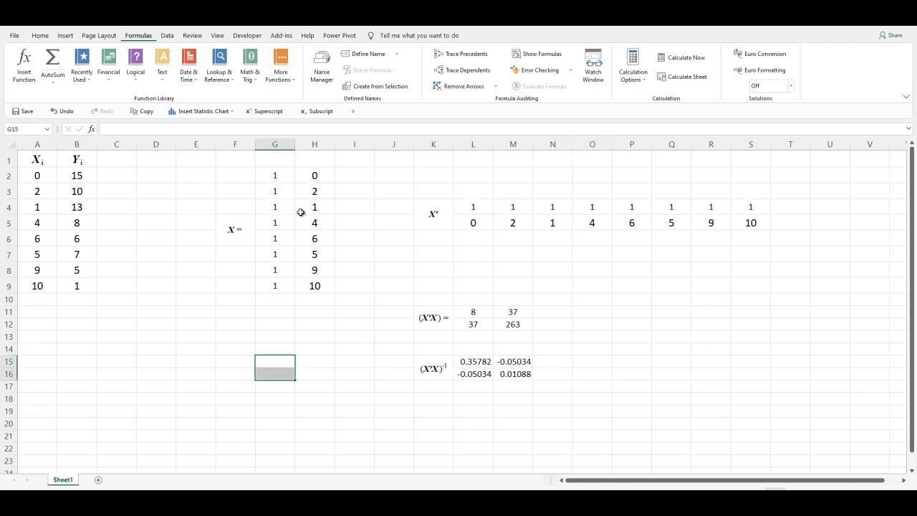
pyautogui.click(41, 35)
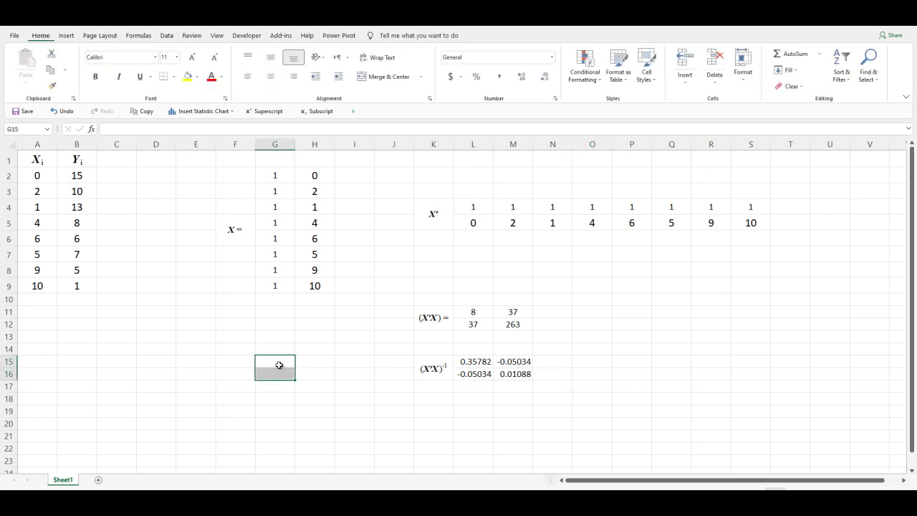
pyautogui.click(387, 76)
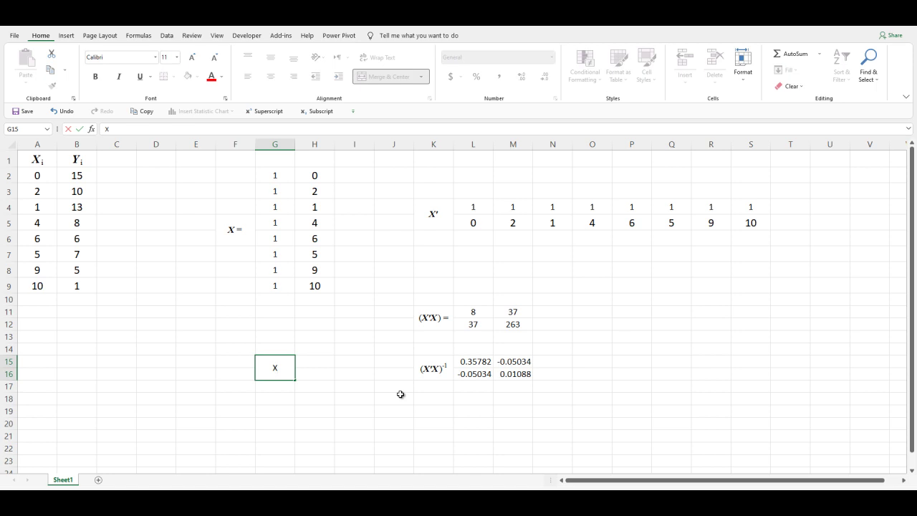
pyautogui.write('=')
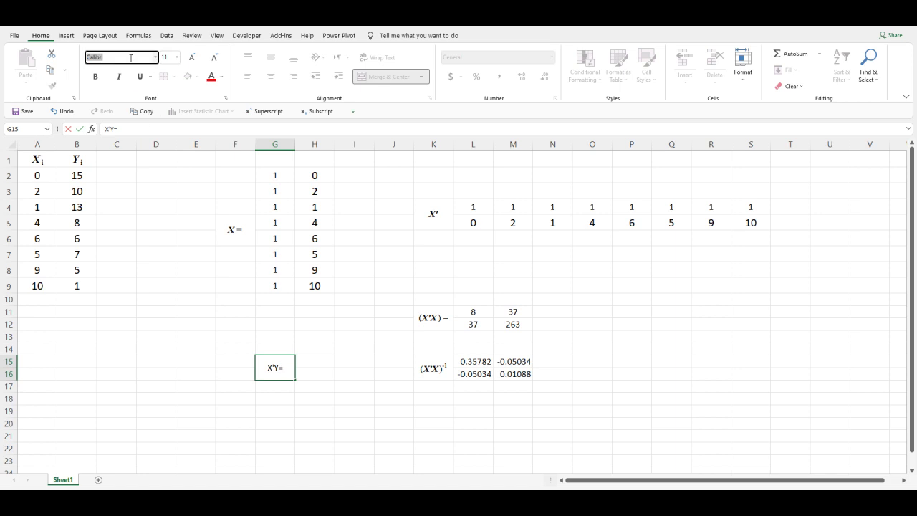
pyautogui.click(209, 336)
# Format the X'Y= label in G15 as bold Times New Roman
pyautogui.click(272, 369)
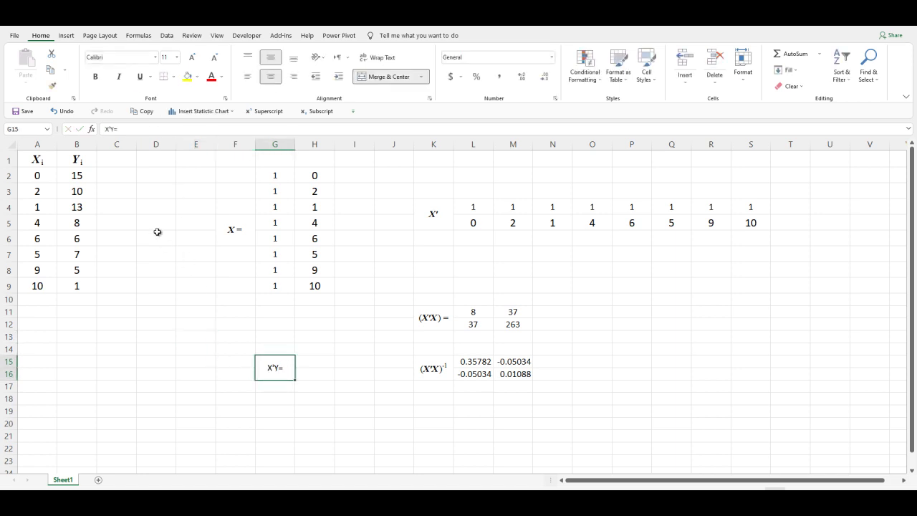
pyautogui.click(137, 131)
pyautogui.moveTo(136, 133); pyautogui.dragTo(107, 131)
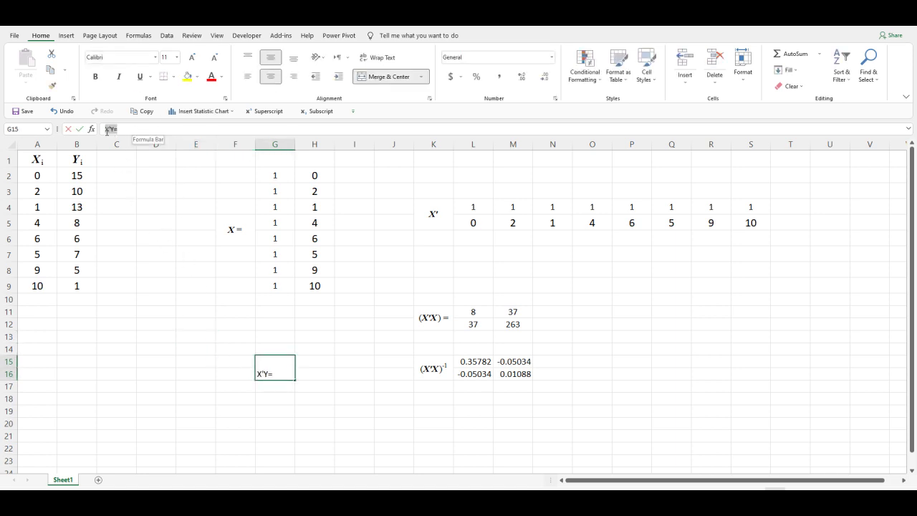
pyautogui.click(121, 56)
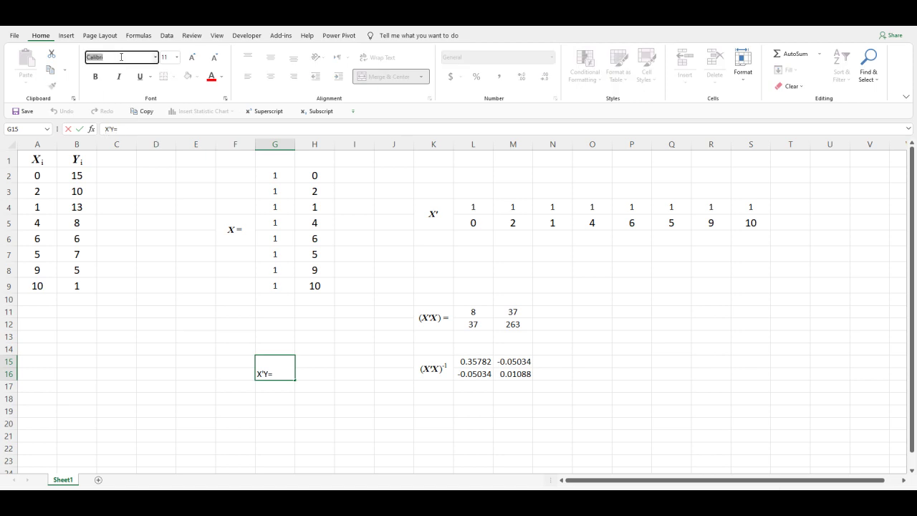
pyautogui.write('Tim')
pyautogui.press('Return')
pyautogui.click(99, 79)
pyautogui.click(331, 384)
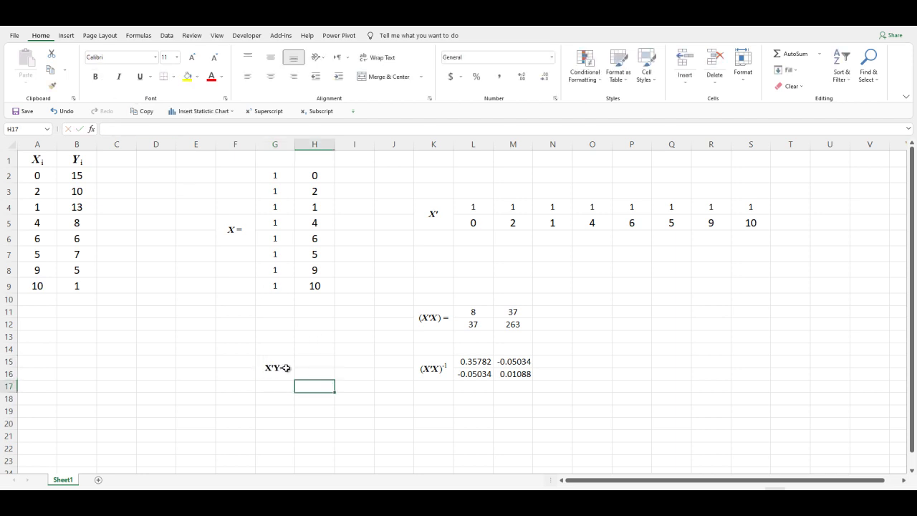
# Italicize the X'Y= label in the merged cell G15
pyautogui.moveTo(287, 368); pyautogui.dragTo(287, 379)
pyautogui.hotkey('alt', 'h')
pyautogui.press('m')
pyautogui.press('c')
pyautogui.hotkey('ctrl', 'i')
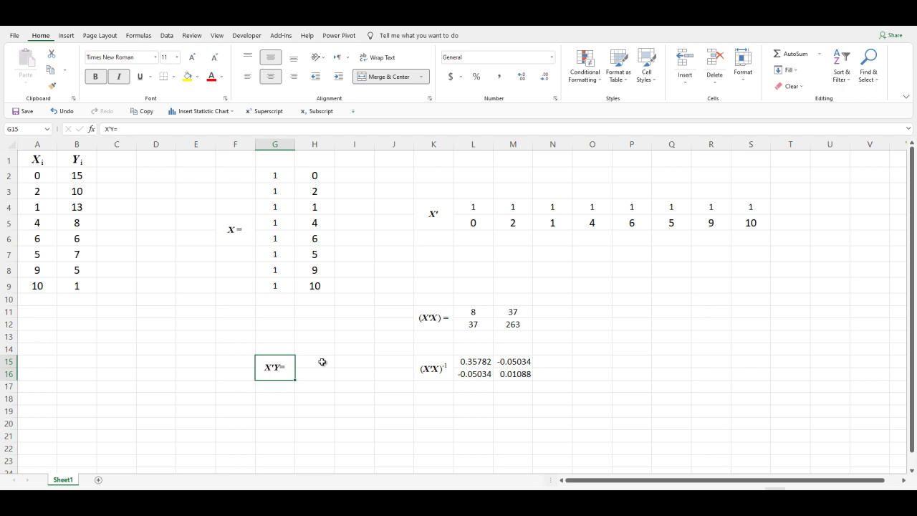
# Compute X'Y in H15:H16 with the array formula MMULT(L4:S5,B2:B9)
pyautogui.moveTo(323, 360); pyautogui.dragTo(324, 371)
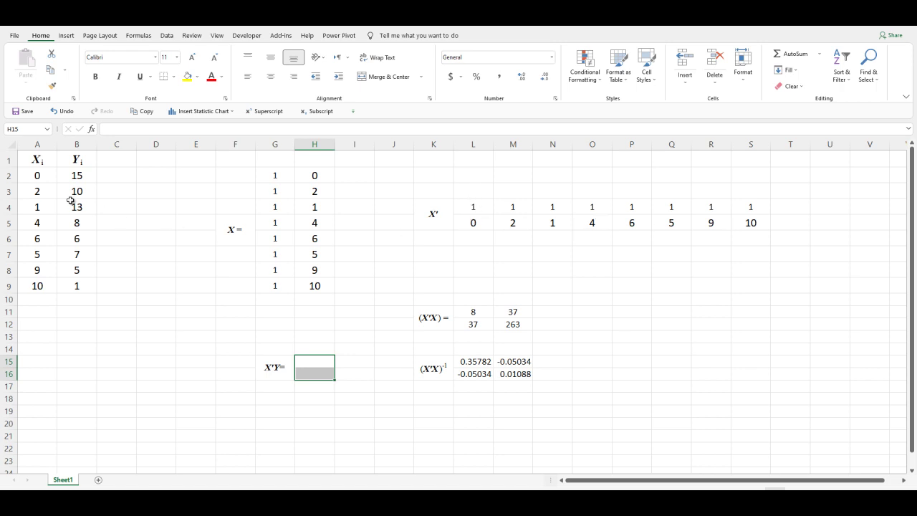
pyautogui.click(139, 36)
pyautogui.click(250, 72)
pyautogui.scroll(-3, 273, 327)
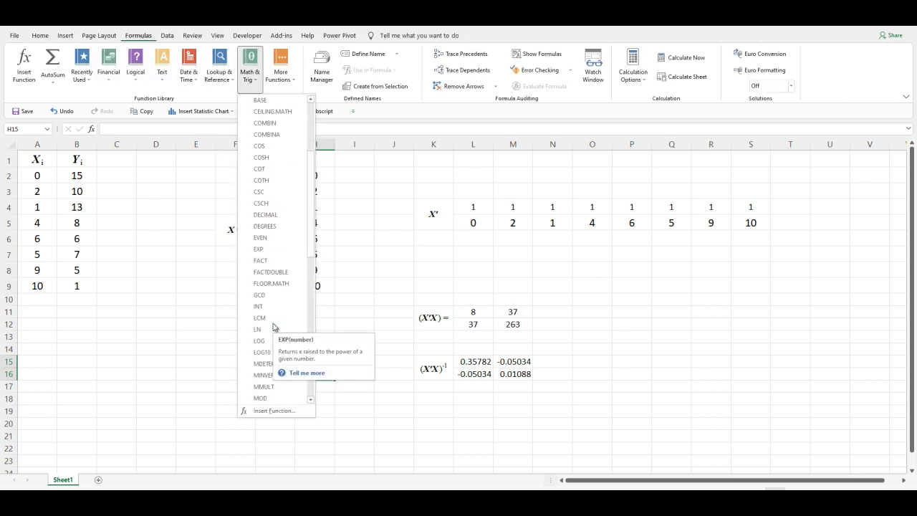
pyautogui.scroll(-1, 273, 391)
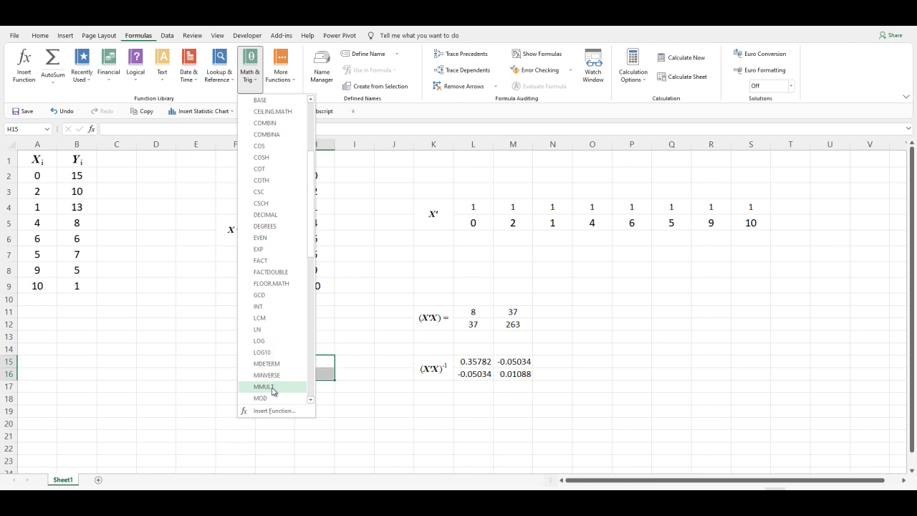
pyautogui.click(273, 389)
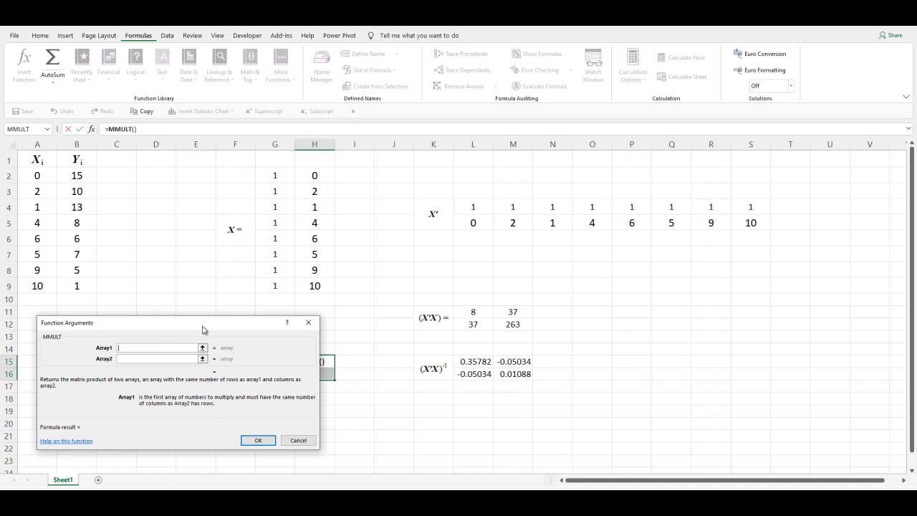
pyautogui.moveTo(481, 206); pyautogui.dragTo(734, 213)
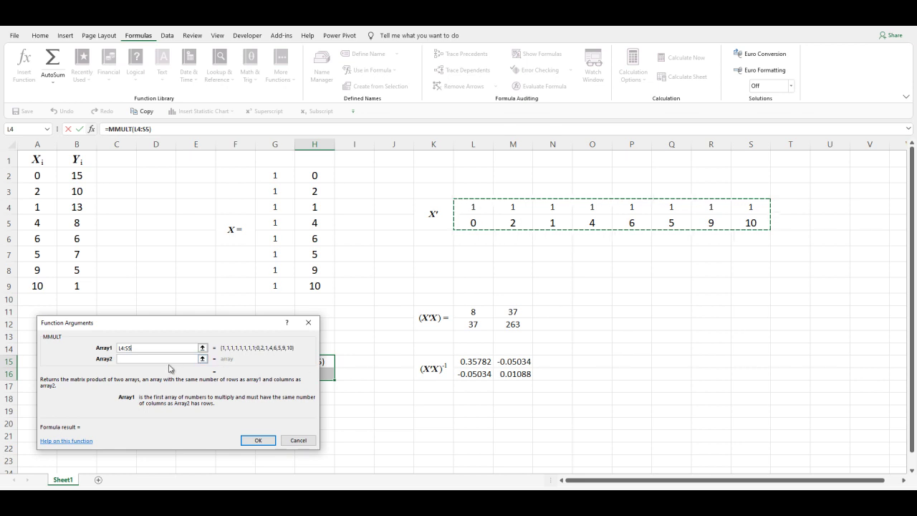
pyautogui.click(155, 359)
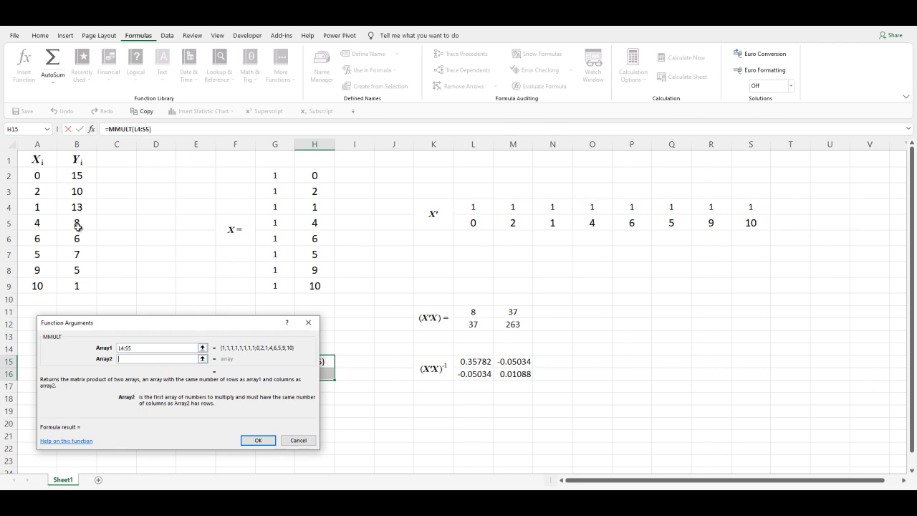
pyautogui.moveTo(81, 175); pyautogui.dragTo(87, 283)
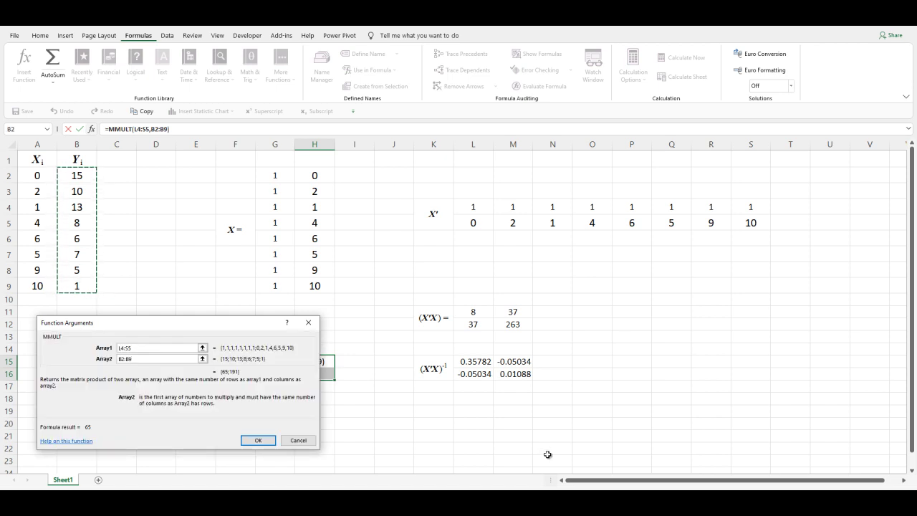
pyautogui.hotkey('ctrl', 'shift', 'Return')
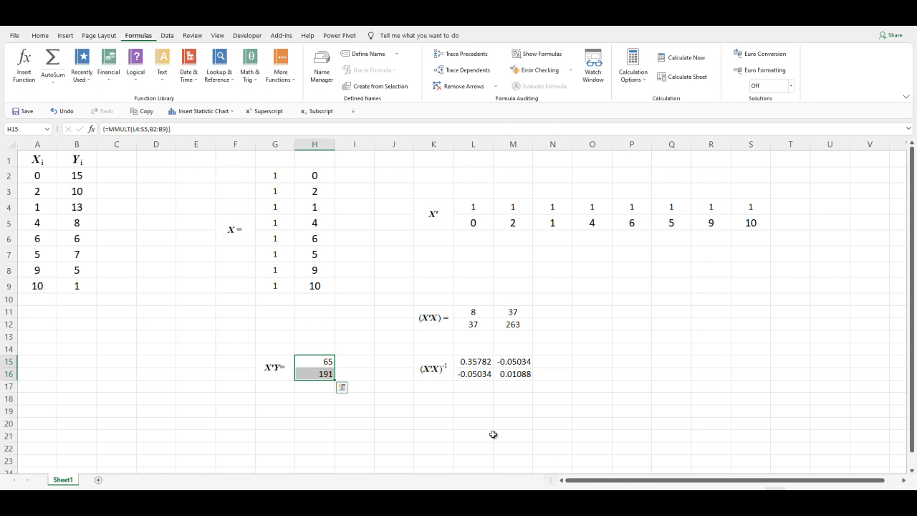
# Centre and middle-align the X'Y values in H15:H16
pyautogui.moveTo(328, 358); pyautogui.dragTo(324, 372)
pyautogui.click(41, 36)
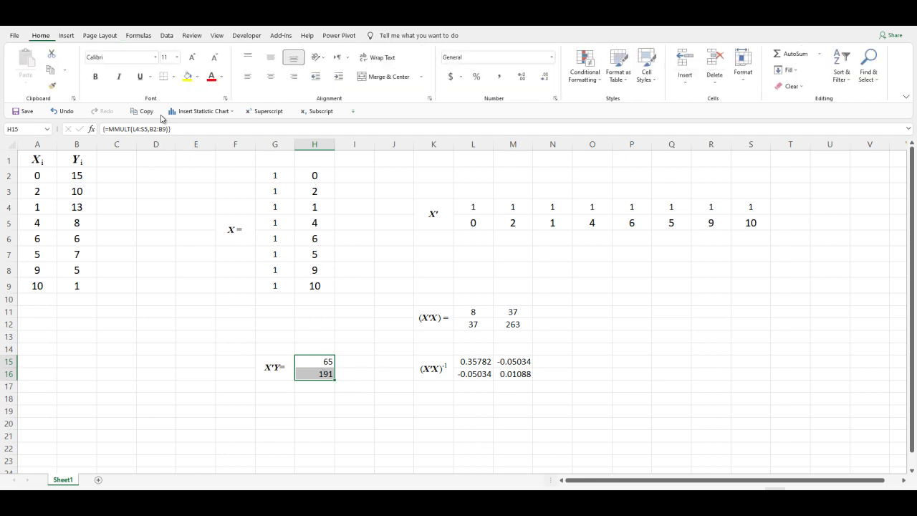
pyautogui.click(271, 76)
pyautogui.click(271, 57)
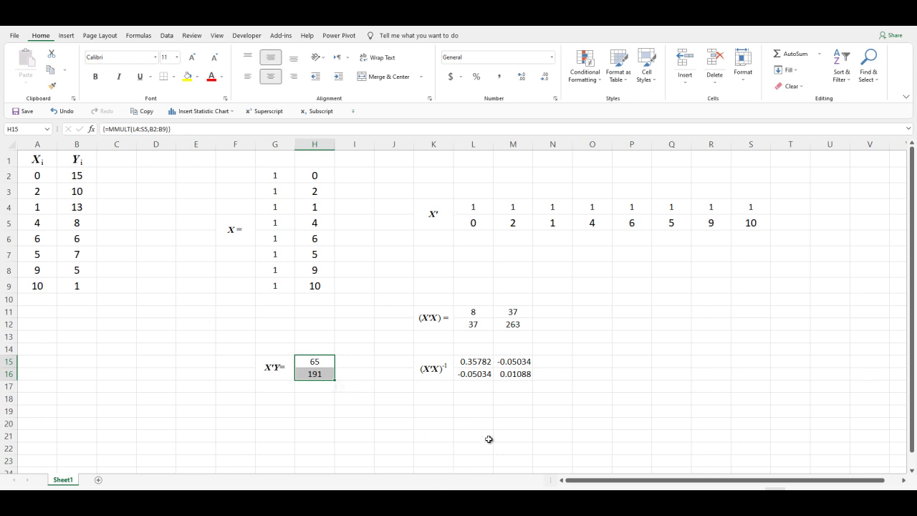
# Enter the labels "a =" in G19 and "b =" in G20, below the X'Y= result
pyautogui.scroll(-1, 445, 443)
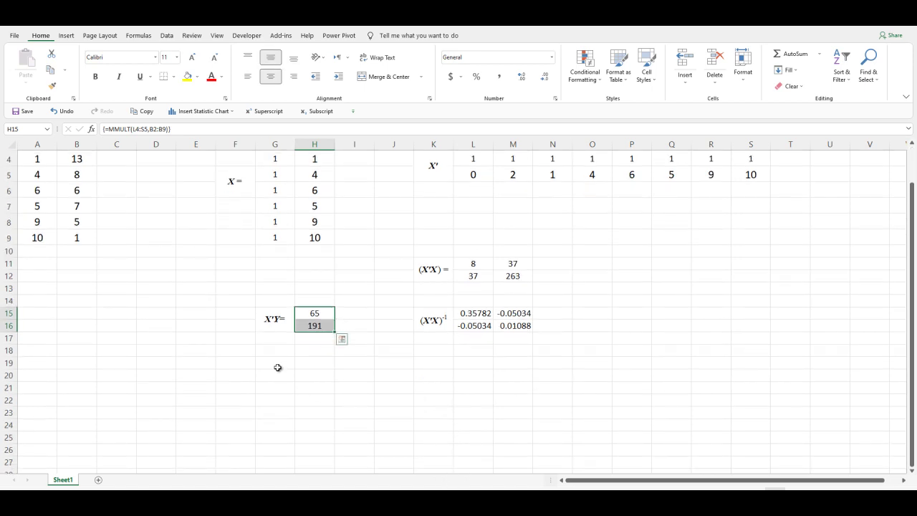
pyautogui.moveTo(275, 362)
pyautogui.mouseDown()
pyautogui.moveTo(273, 373)
pyautogui.moveTo(272, 362)
pyautogui.mouseUp()
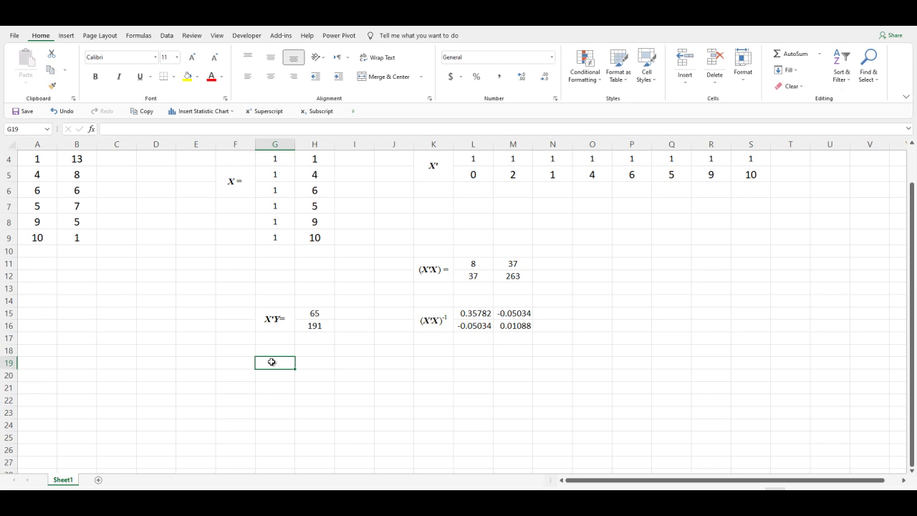
pyautogui.write('a')
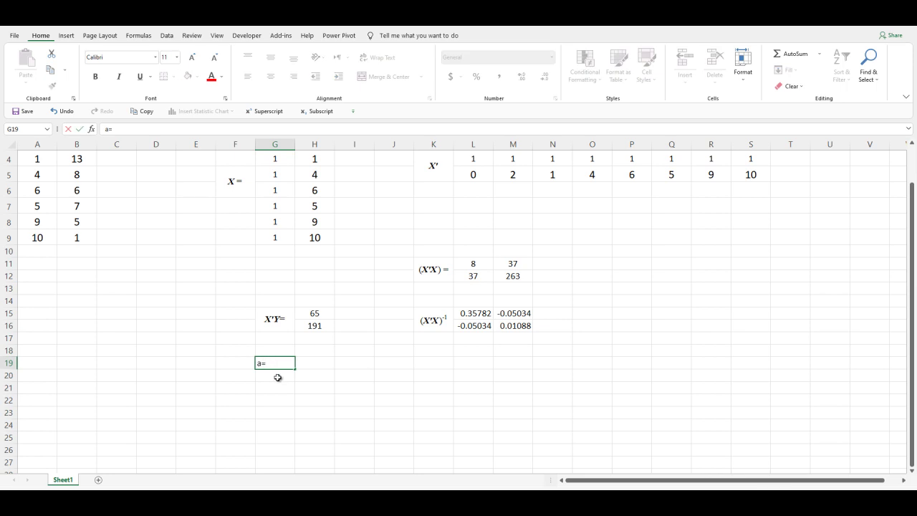
pyautogui.write(' =')
pyautogui.press('Return')
pyautogui.write('b')
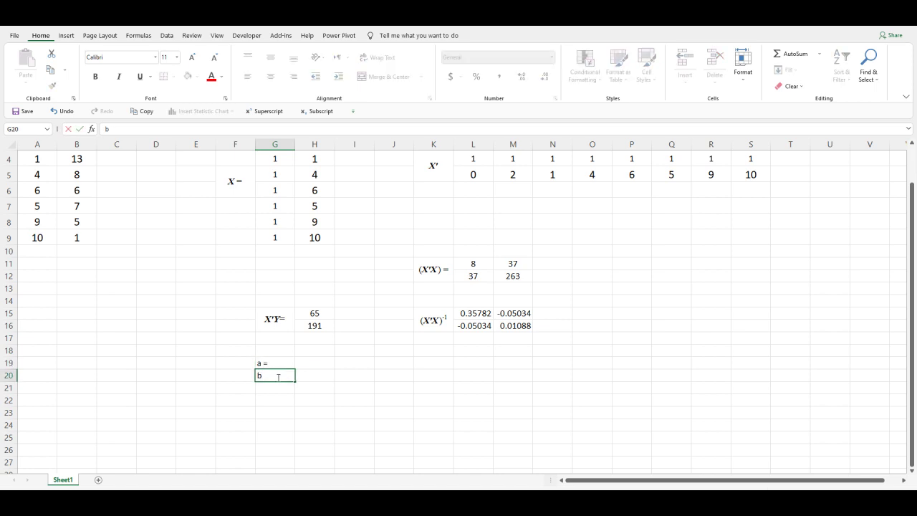
pyautogui.write(' =')
pyautogui.click(328, 394)
# Centre and middle-align the a = and b = labels in G19:G20
pyautogui.click(279, 365)
pyautogui.moveTo(280, 368); pyautogui.dragTo(279, 377)
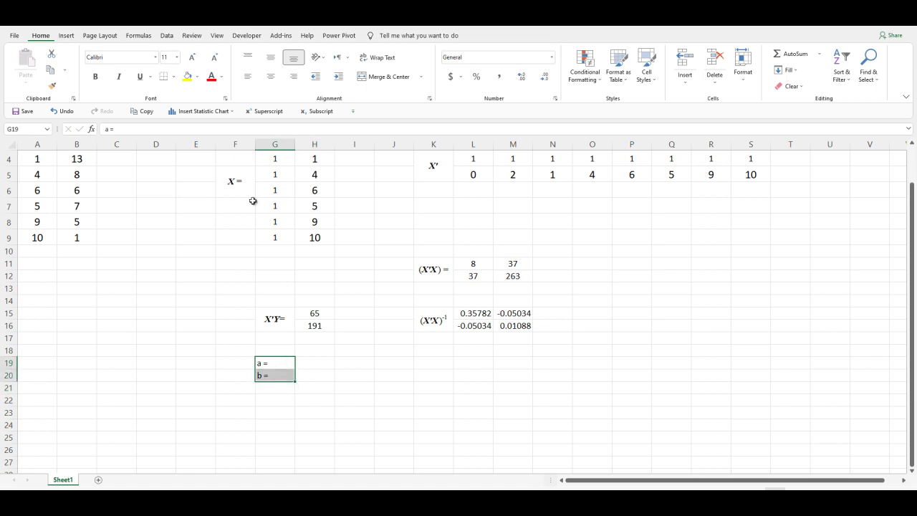
pyautogui.click(271, 76)
pyautogui.click(271, 57)
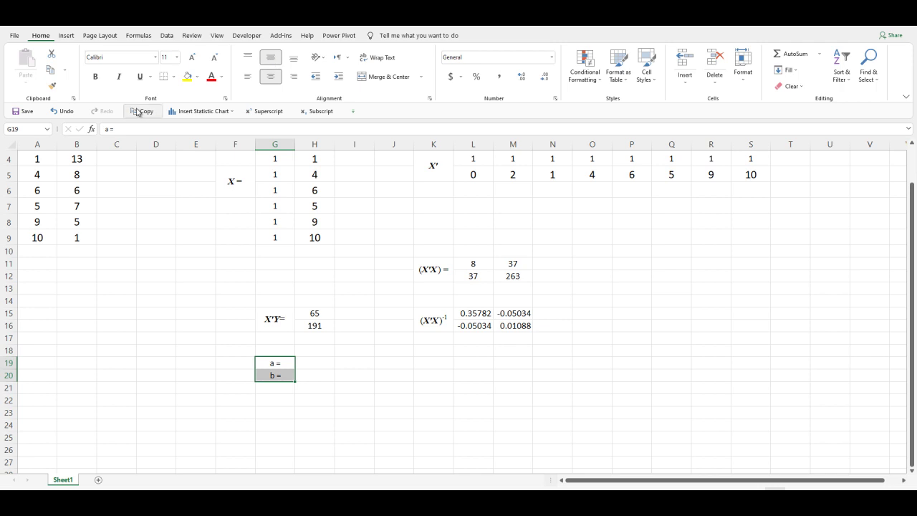
# Format the a = and b = labels as bold italic Times New Roman
pyautogui.click(119, 77)
pyautogui.click(95, 76)
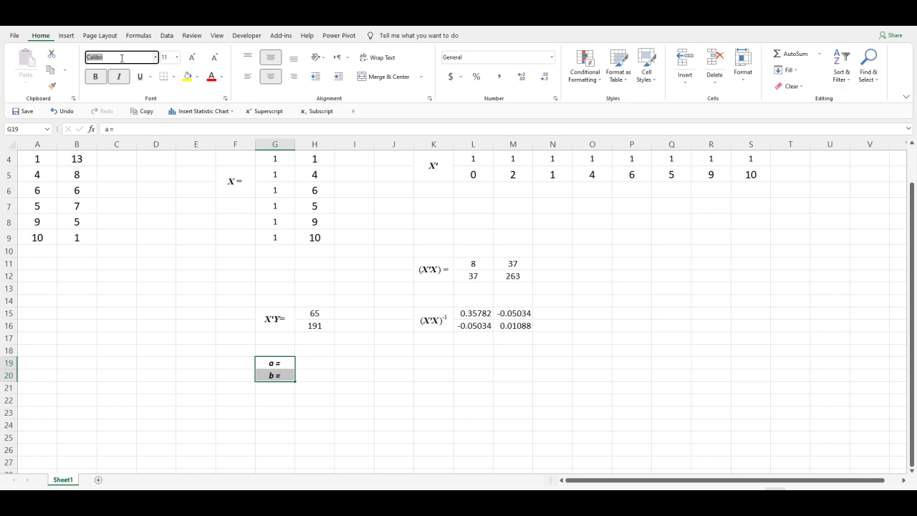
pyautogui.write('Times New Roman')
pyautogui.press('Return')
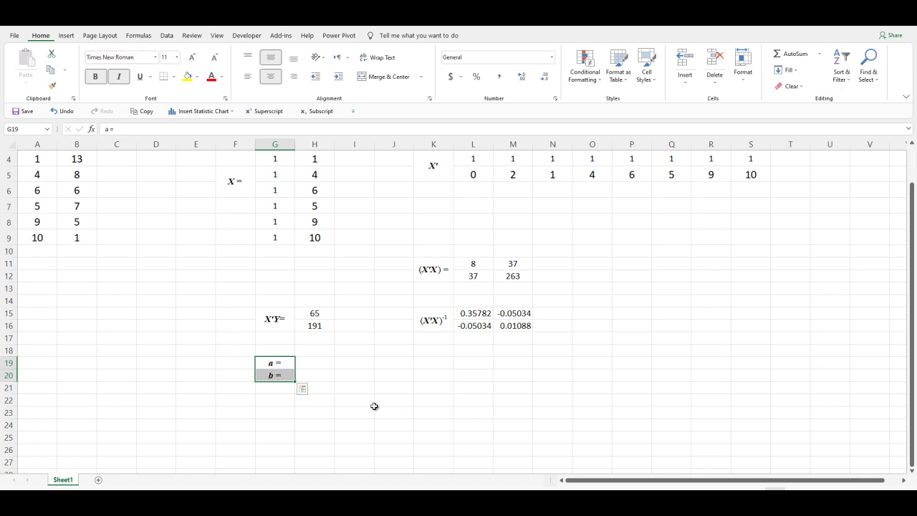
# Compute the coefficients a and b in H19:H20 with the array formula MMULT(L15:M16,H15:H16)
pyautogui.moveTo(319, 361); pyautogui.dragTo(319, 373)
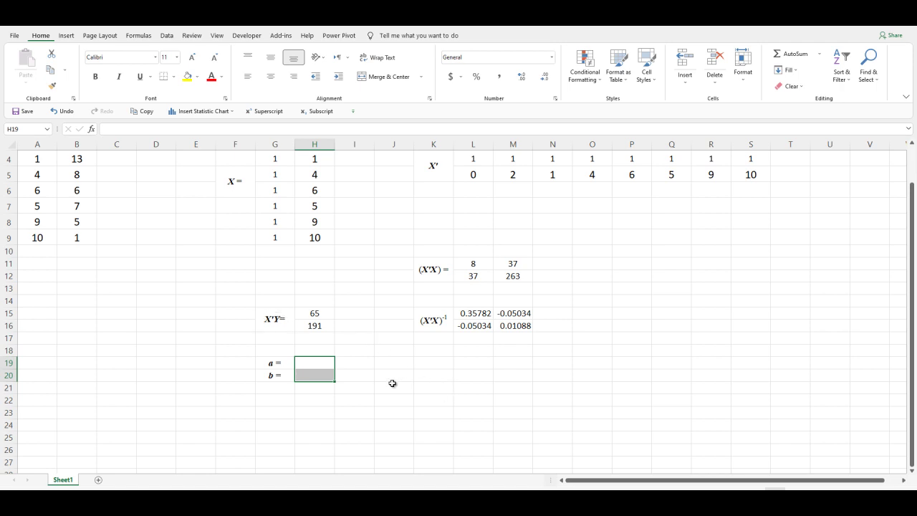
pyautogui.click(139, 35)
pyautogui.click(249, 79)
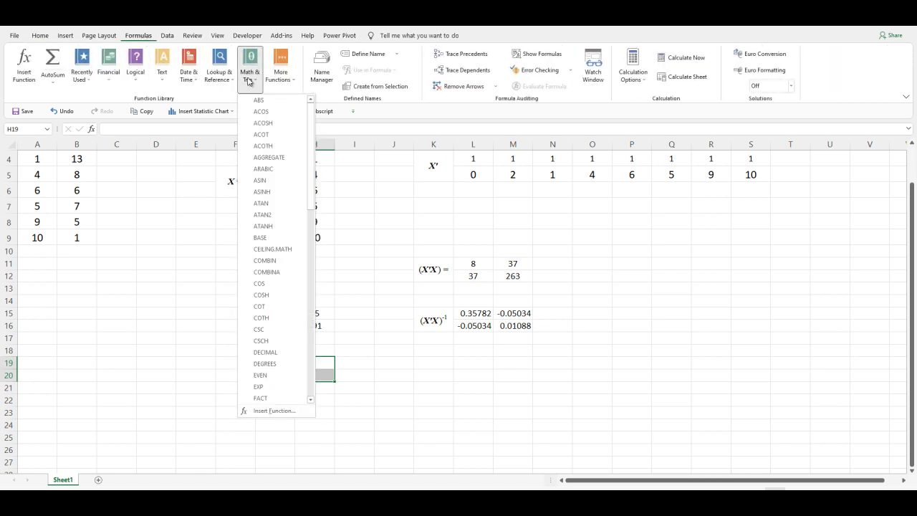
pyautogui.scroll(-3, 287, 299)
pyautogui.scroll(-1, 287, 299)
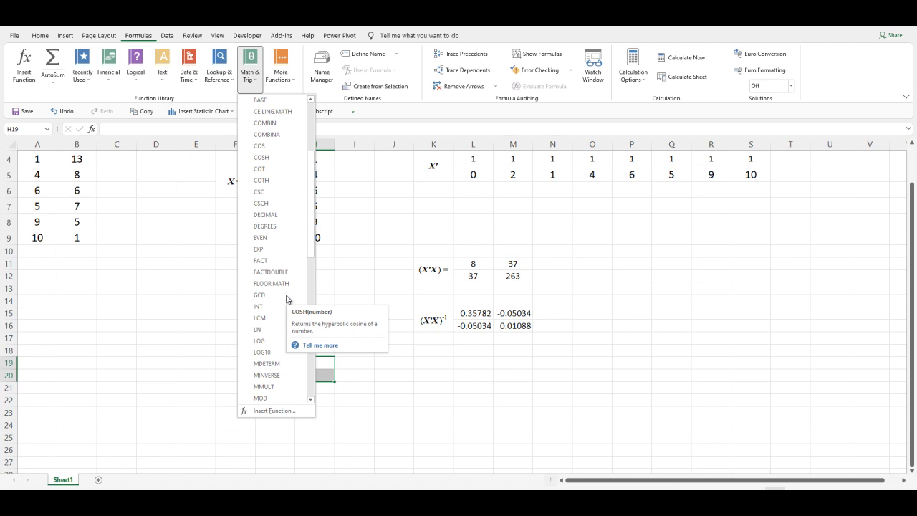
pyautogui.click(279, 387)
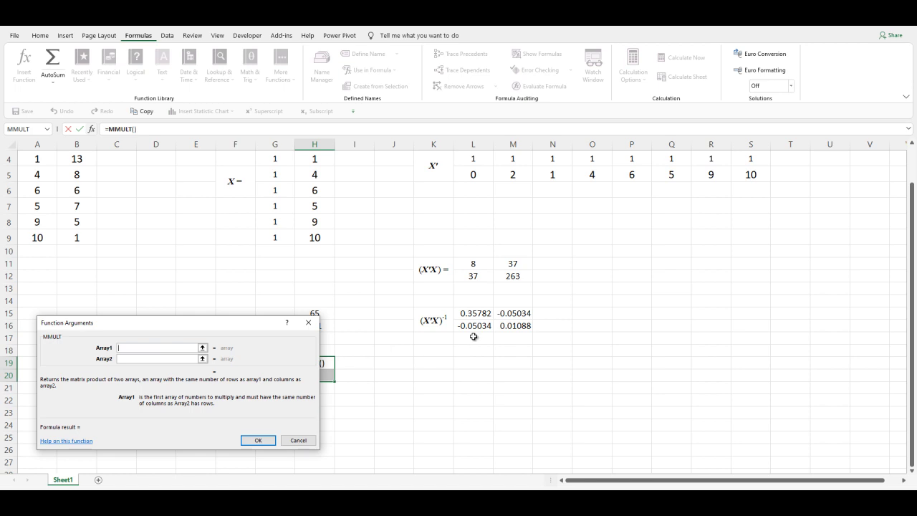
pyautogui.moveTo(471, 313); pyautogui.dragTo(510, 326)
pyautogui.moveTo(229, 329); pyautogui.dragTo(684, 219)
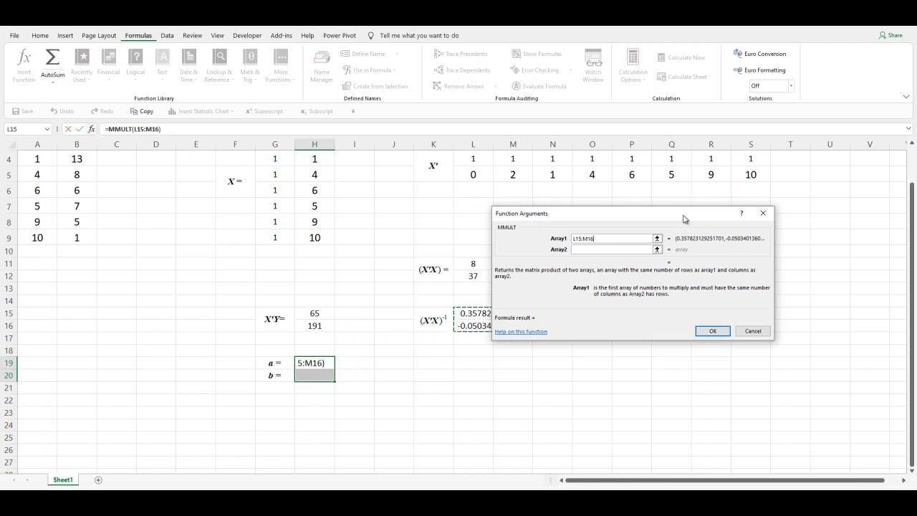
pyautogui.click(605, 252)
pyautogui.moveTo(317, 313); pyautogui.dragTo(317, 325)
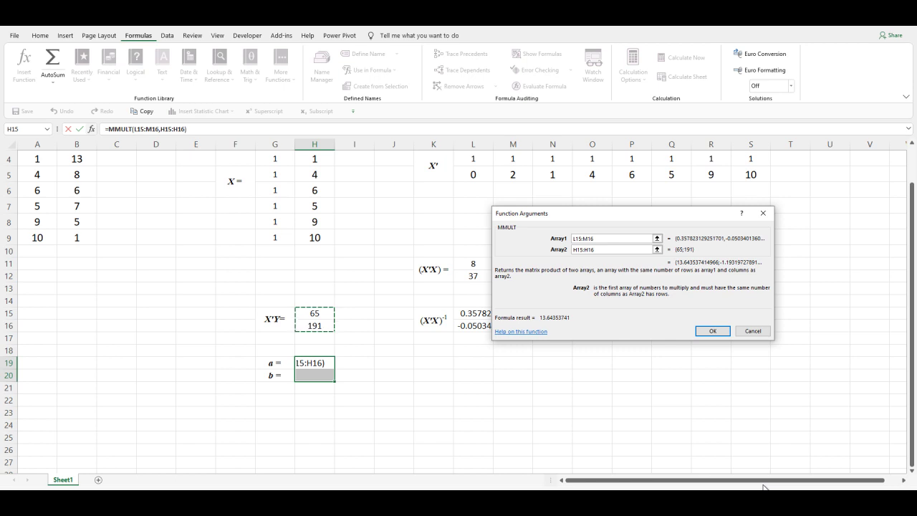
pyautogui.hotkey('ctrl', 'shift', 'Return')
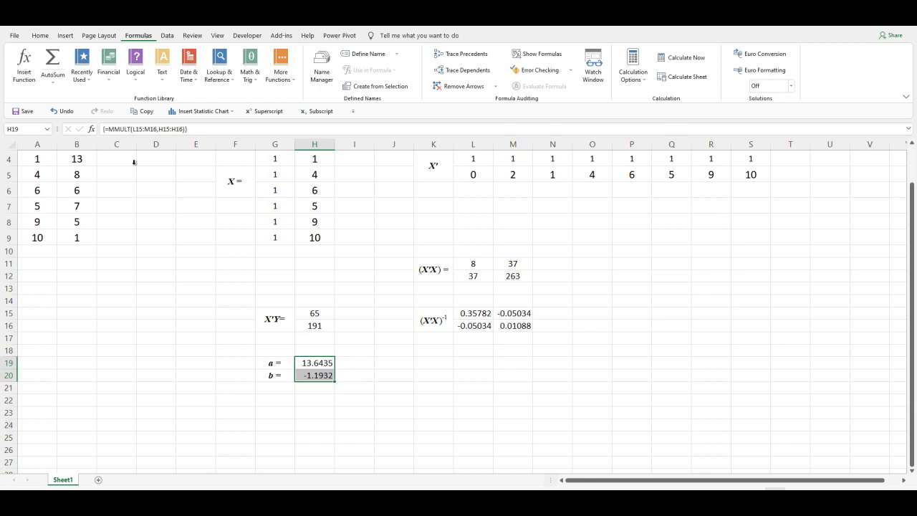
# Centre and middle-align the coefficient values in H19:H20
pyautogui.click(40, 35)
pyautogui.click(270, 75)
pyautogui.click(271, 57)
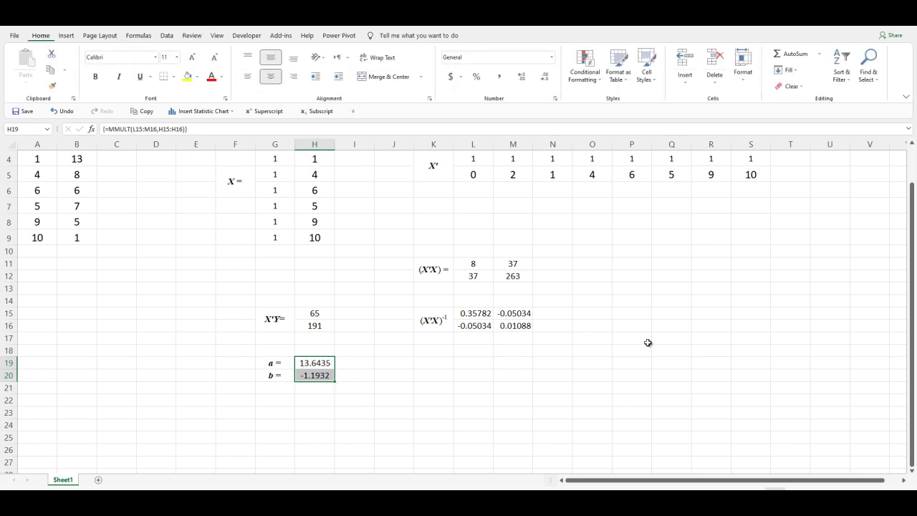
# Insert a blank equation box and place it above the X' matrix, around M2:N2, with its placeholder selected
pyautogui.scroll(-1, 645, 343)
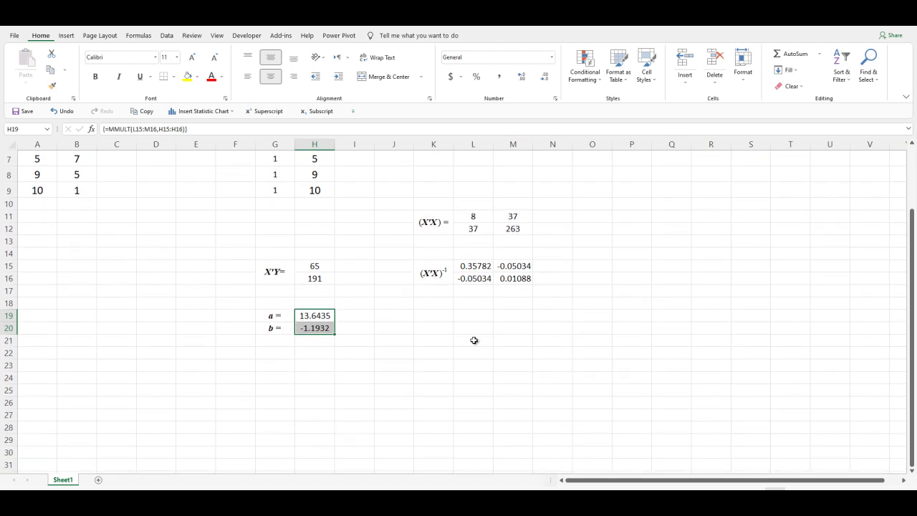
pyautogui.click(474, 341)
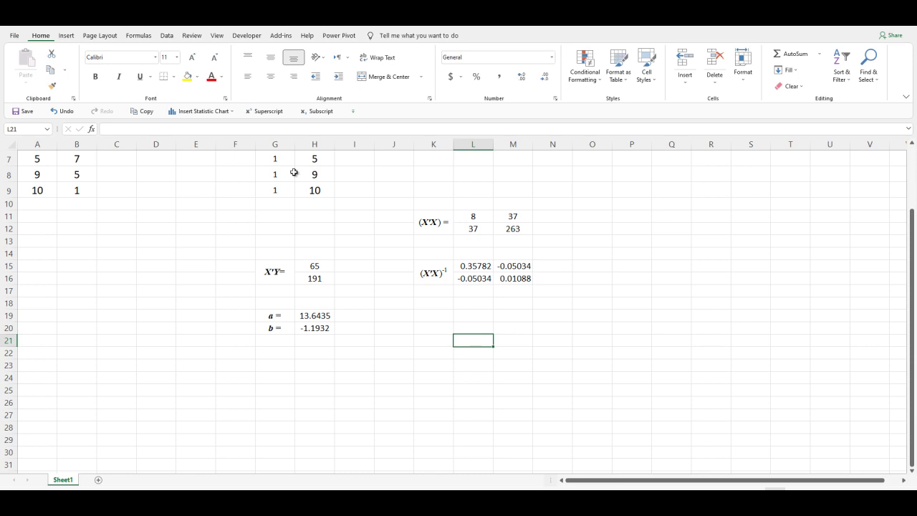
pyautogui.click(64, 36)
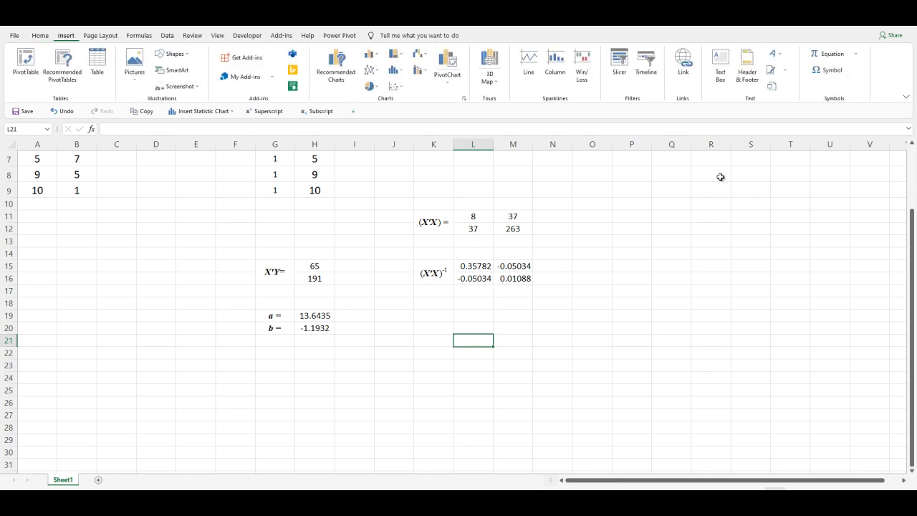
pyautogui.click(829, 55)
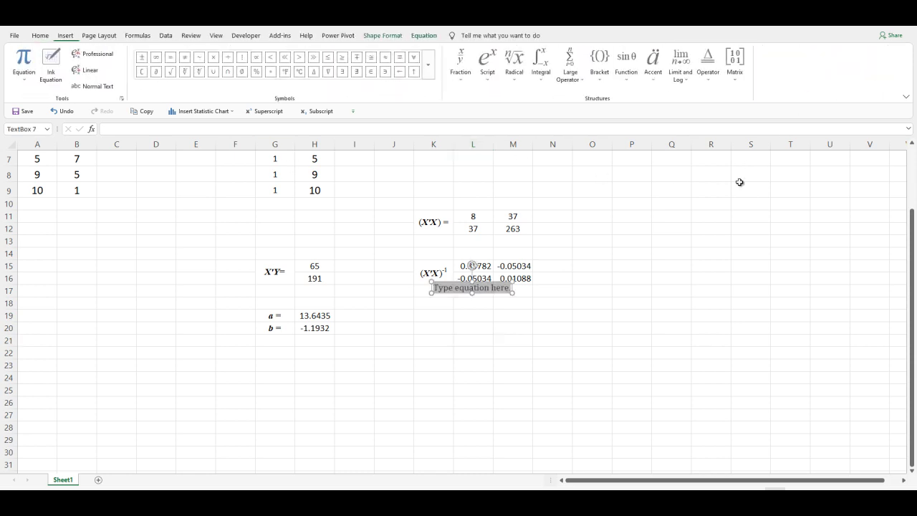
pyautogui.moveTo(497, 291); pyautogui.dragTo(476, 348)
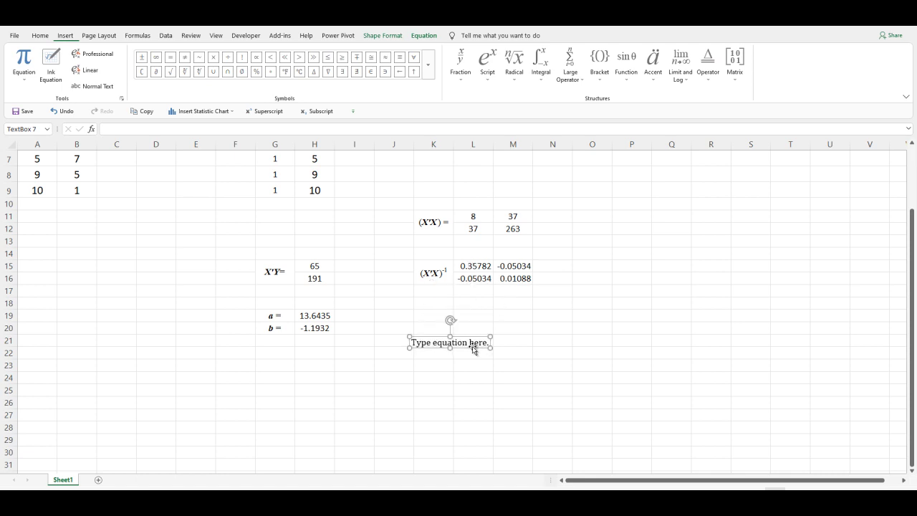
pyautogui.click(430, 342)
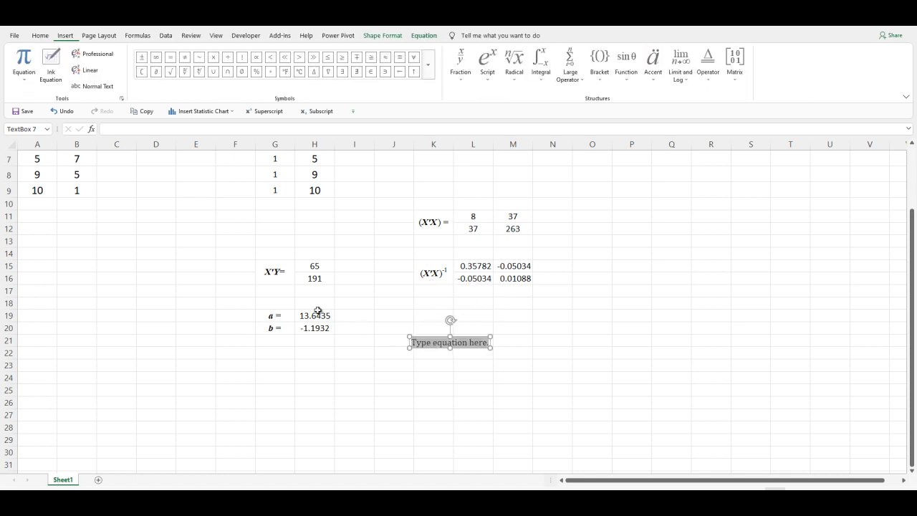
pyautogui.scroll(2, 343, 331)
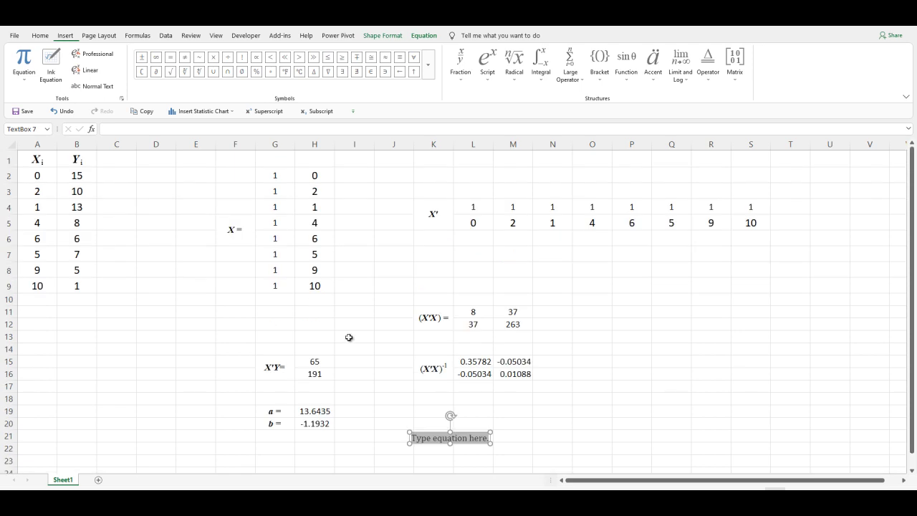
pyautogui.moveTo(479, 444); pyautogui.dragTo(566, 178)
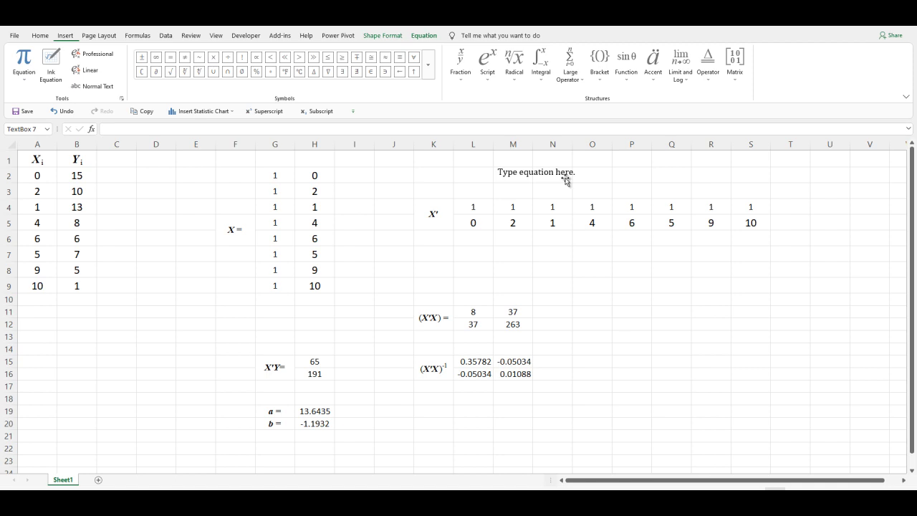
pyautogui.click(553, 181)
pyautogui.click(534, 176)
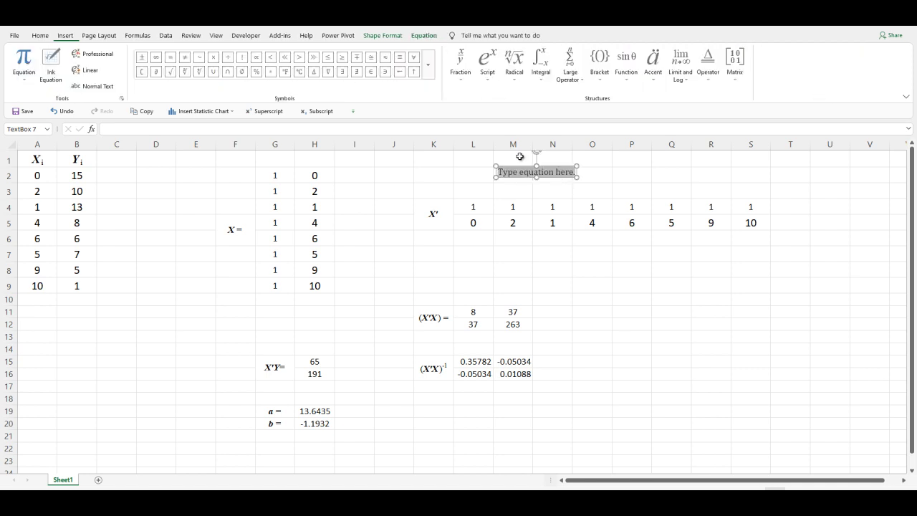
# Start the equation with a subscript structure reading Y with subscript i
pyautogui.click(491, 72)
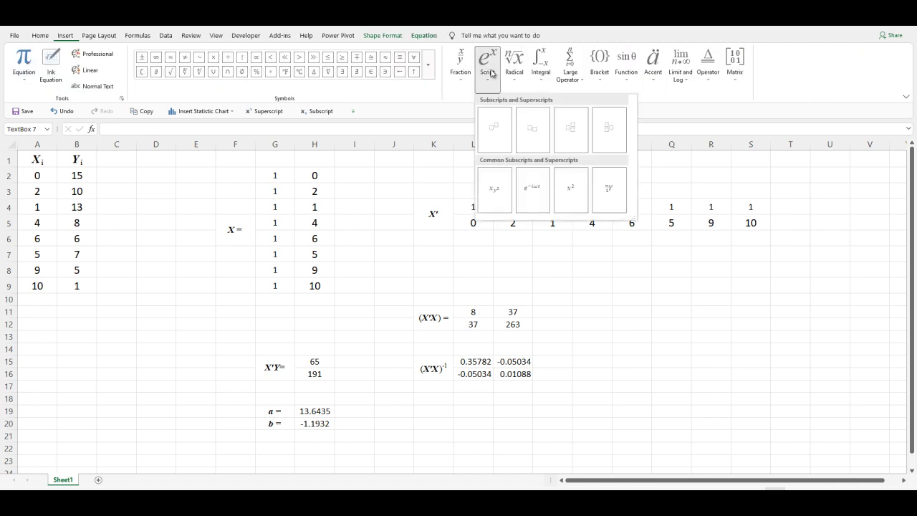
pyautogui.click(532, 131)
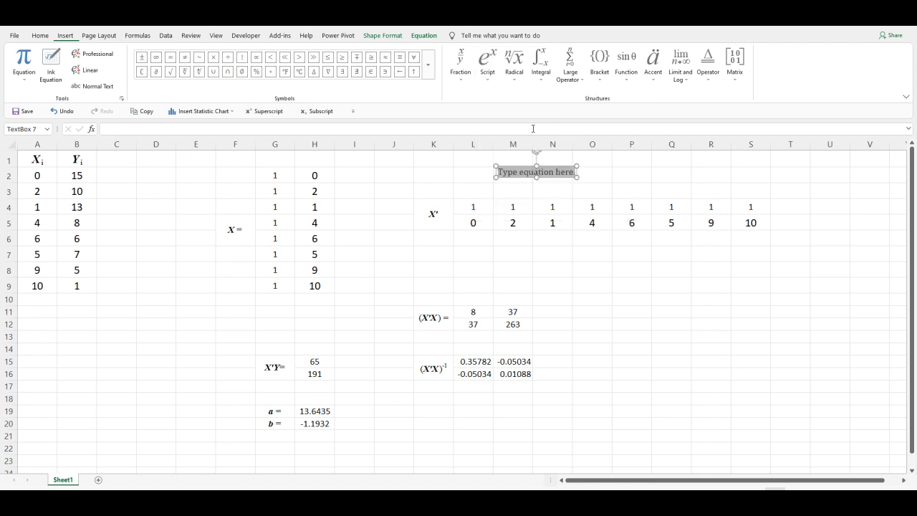
pyautogui.click(502, 171)
pyautogui.write('Y')
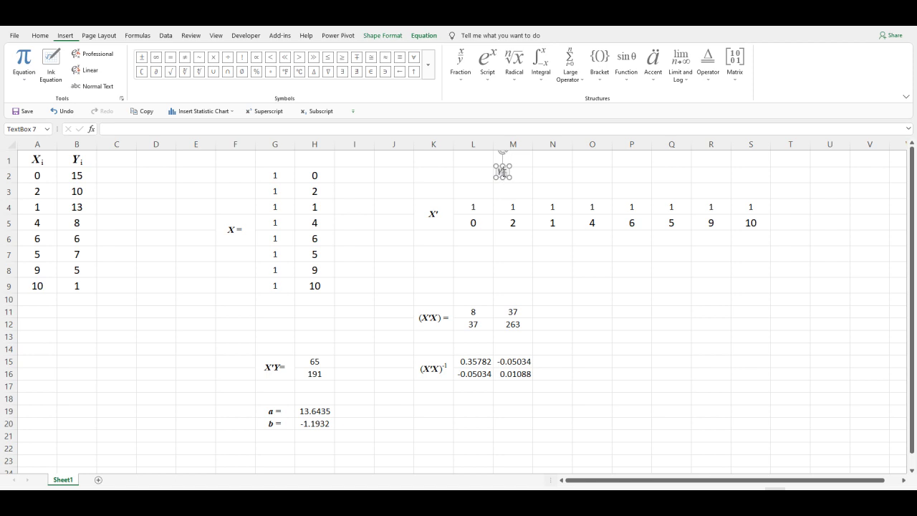
pyautogui.write('i')
# Continue the equation after the Y term with "= 13.6435 − 1.1932"
pyautogui.write('= ')
pyautogui.write('13')
pyautogui.write(' 6')
pyautogui.write('4')
pyautogui.write('35')
pyautogui.write('-')
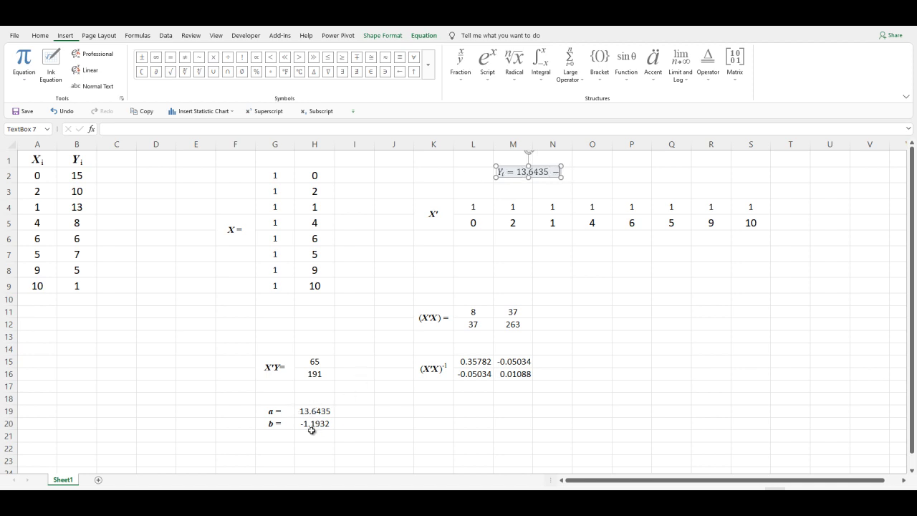
pyautogui.write('1.')
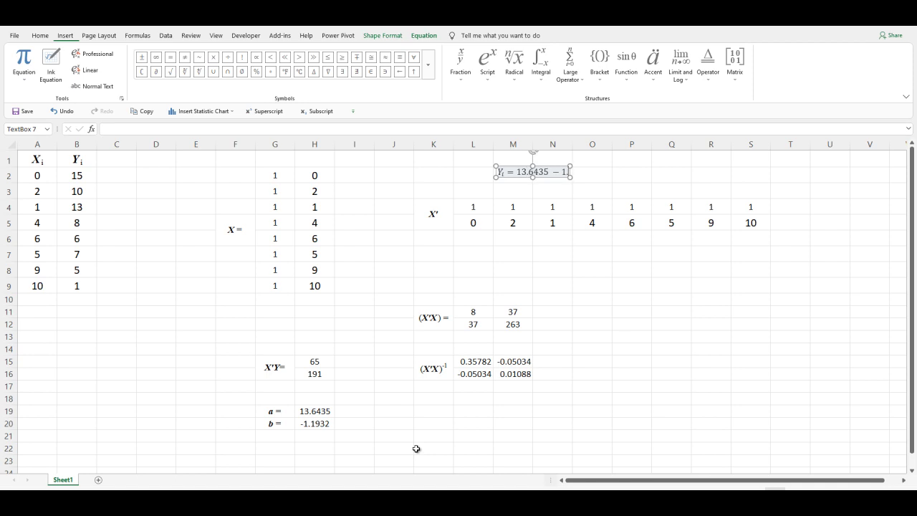
pyautogui.write('1932')
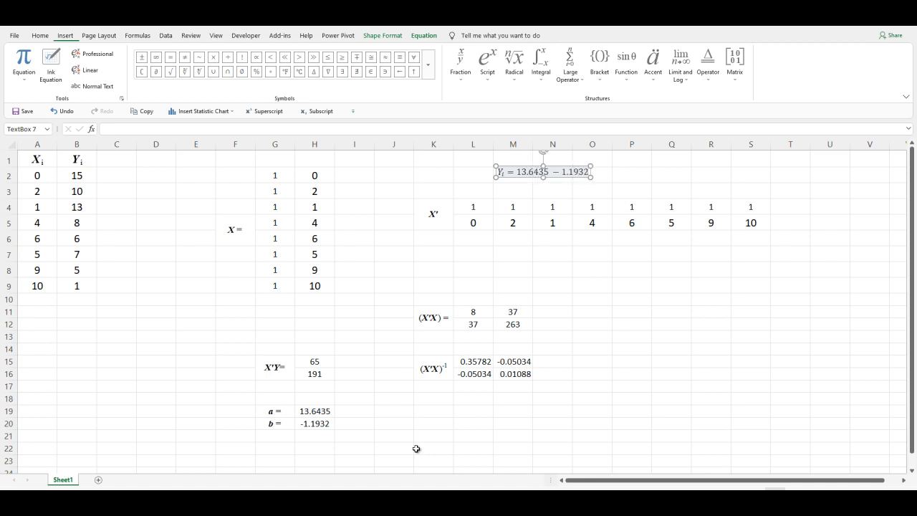
# Append a subscript structure reading X with subscript i to the end of the equation
pyautogui.click(485, 68)
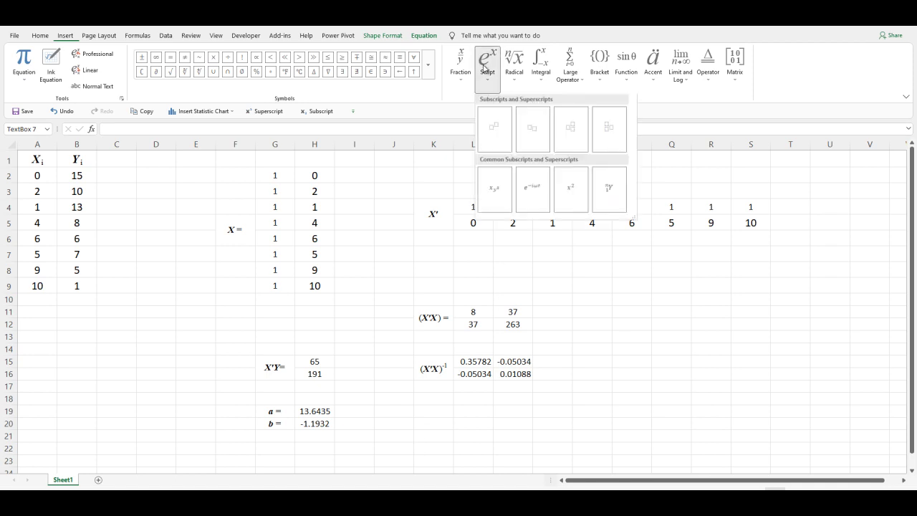
pyautogui.click(533, 133)
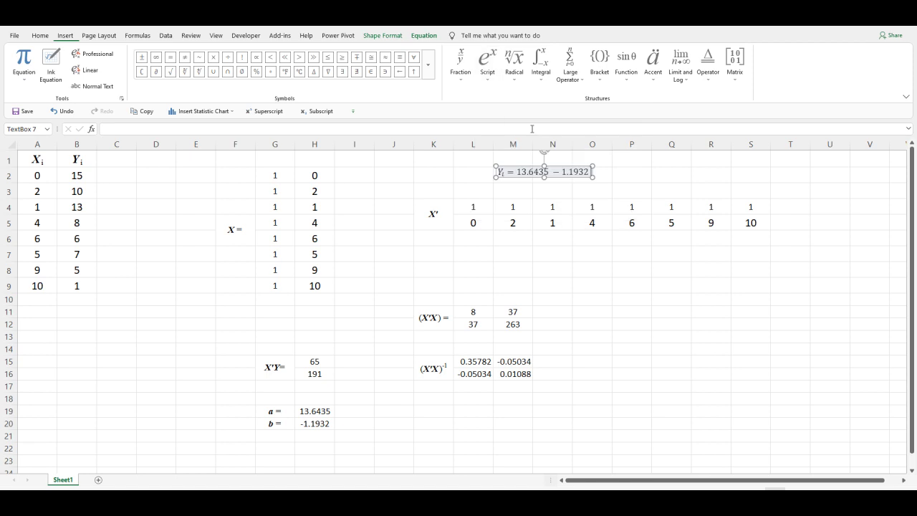
pyautogui.click(595, 173)
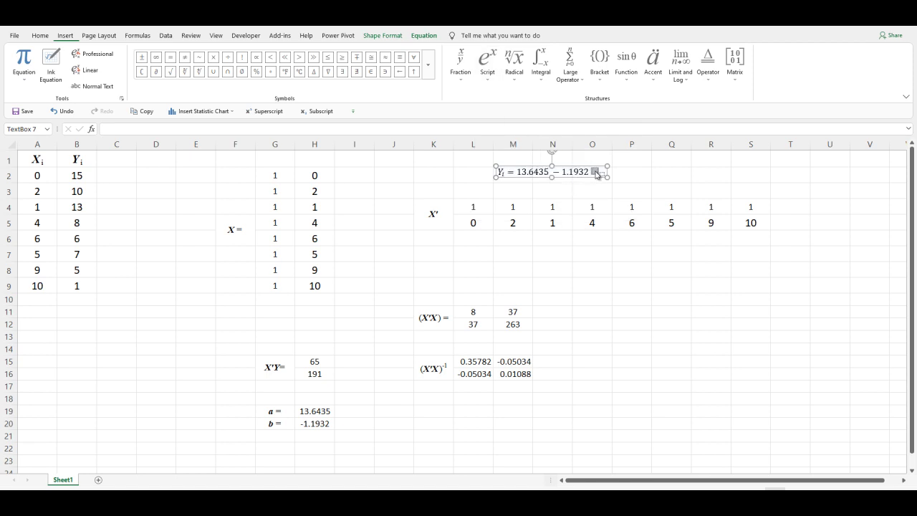
pyautogui.write('Xi')
# Make the whole equation bold at size 16 and move it below the data table, around rows 13 and 14
pyautogui.moveTo(598, 173); pyautogui.dragTo(500, 173)
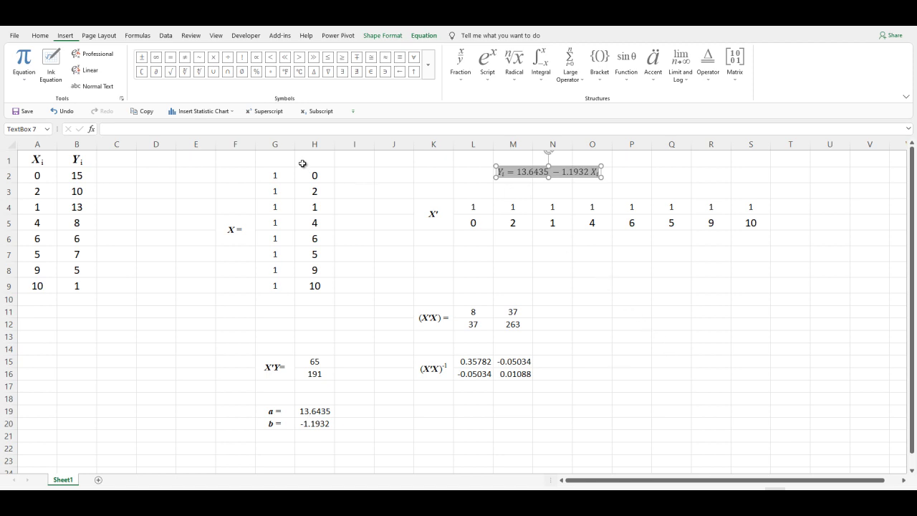
pyautogui.click(44, 37)
pyautogui.click(192, 57)
pyautogui.click(191, 57)
pyautogui.click(191, 57)
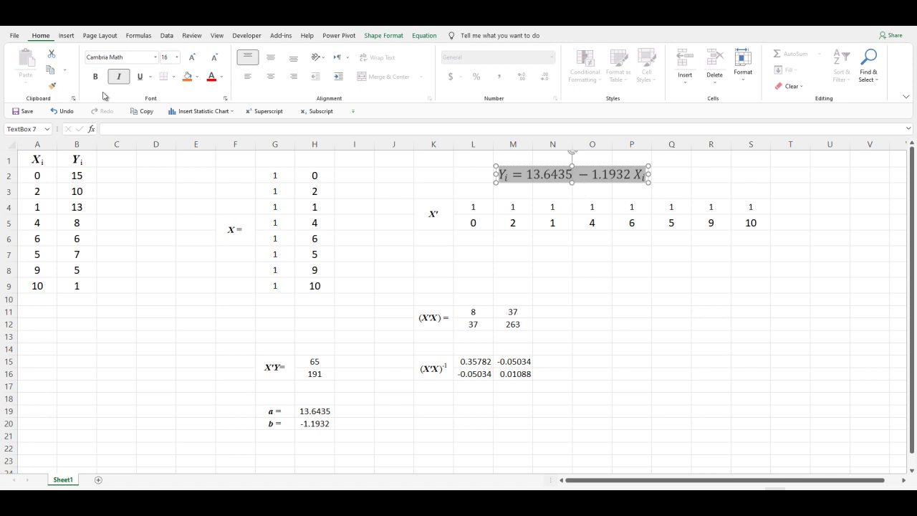
pyautogui.click(95, 77)
pyautogui.moveTo(607, 185); pyautogui.dragTo(146, 351)
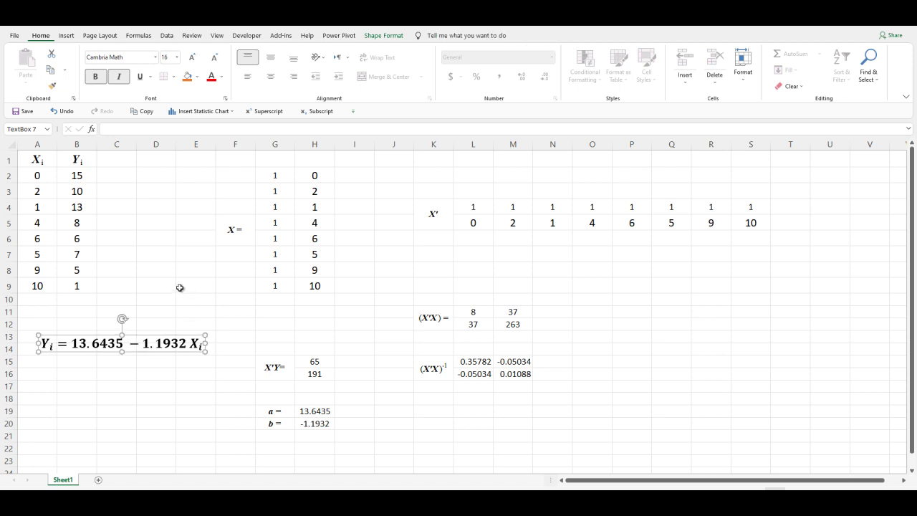